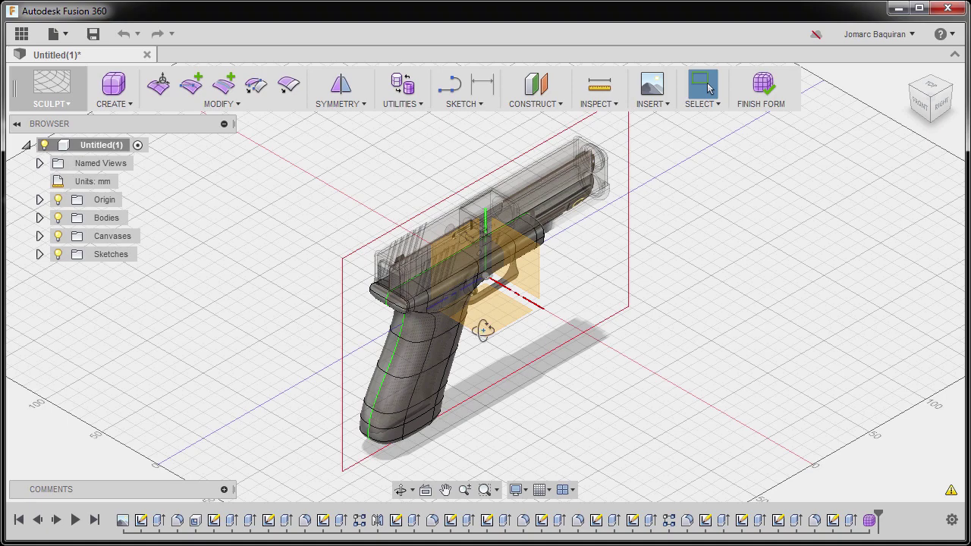
- Orbit around to the muzzle end with the ViewCube on BACK, then zoom in on the slide's front
middle_click_drag(484, 330, 556, 337, "shift")
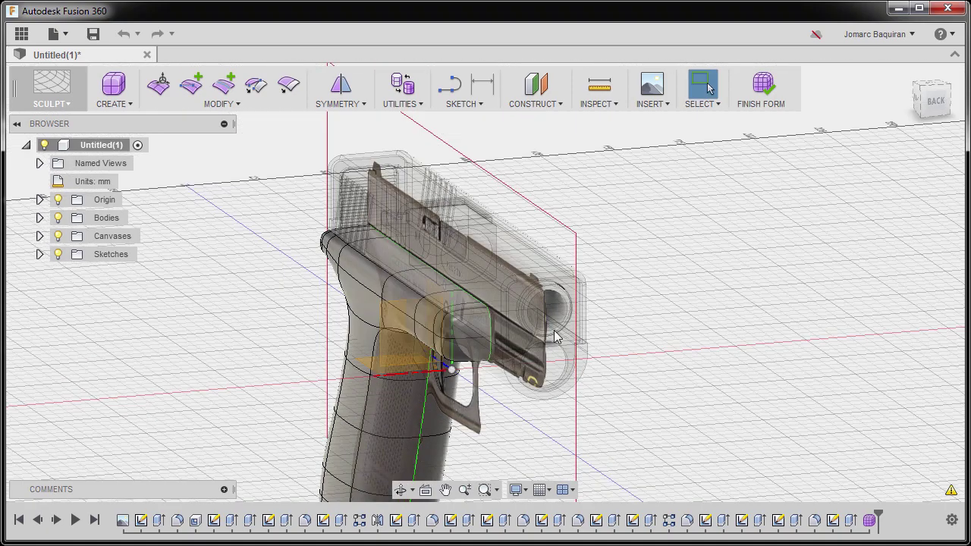
scroll(557, 337, "up", 10)
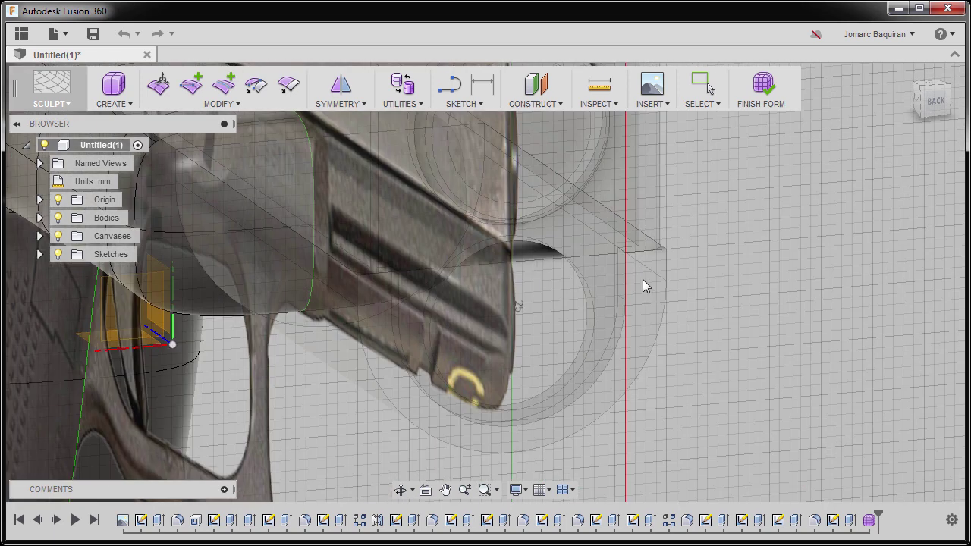
- Project the body's vertical front edge and curved lower edge into the sketch
key("p")
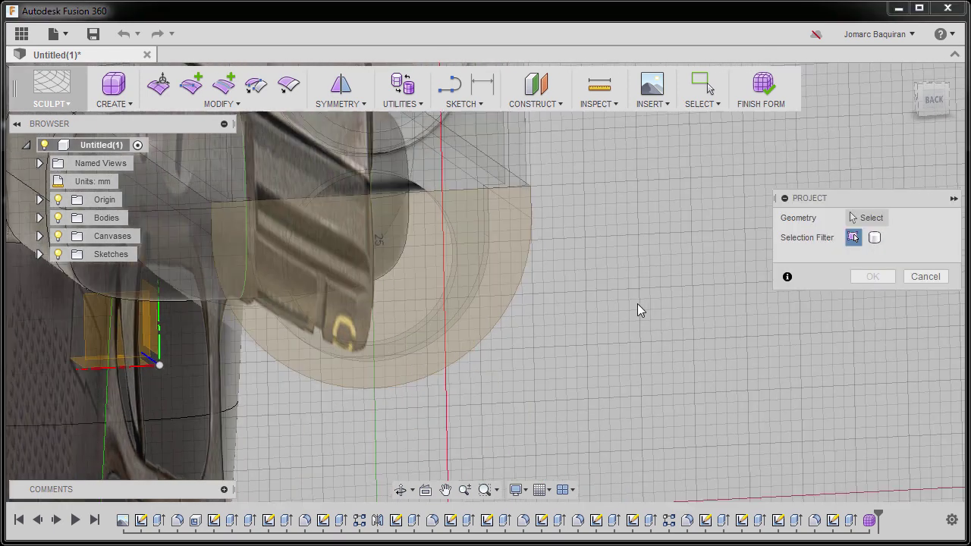
scroll(351, 244, "up", 4)
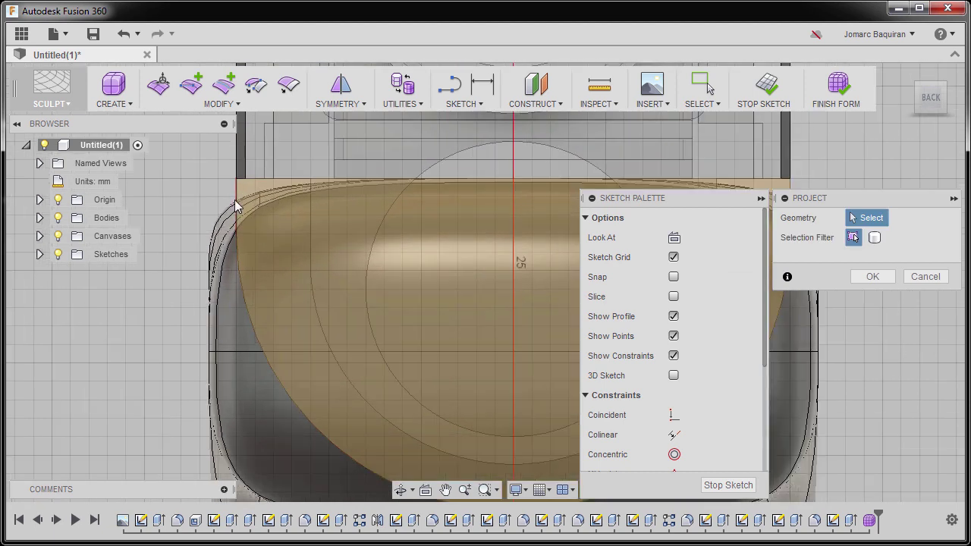
left_click(236, 206)
left_click(245, 305)
scroll(307, 285, "down", 3)
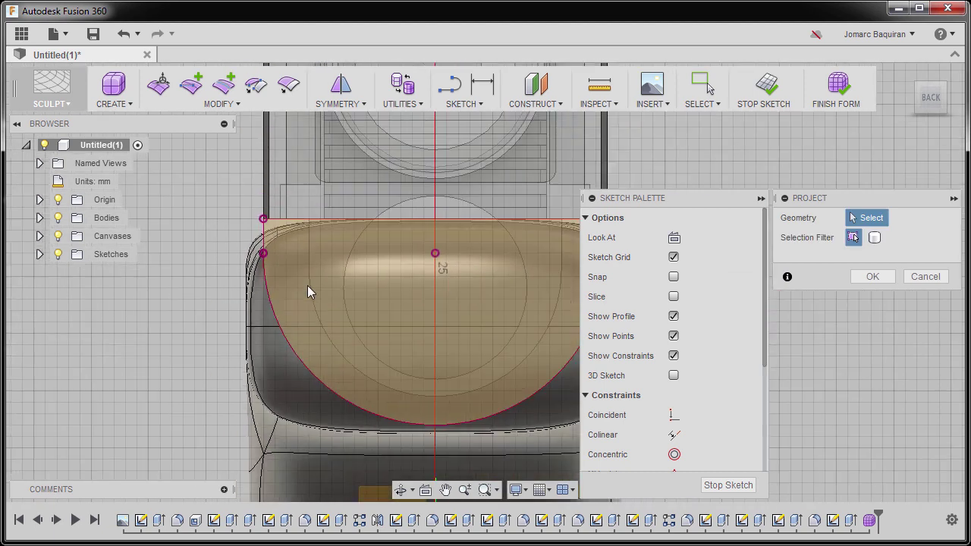
scroll(538, 208, "up", 4)
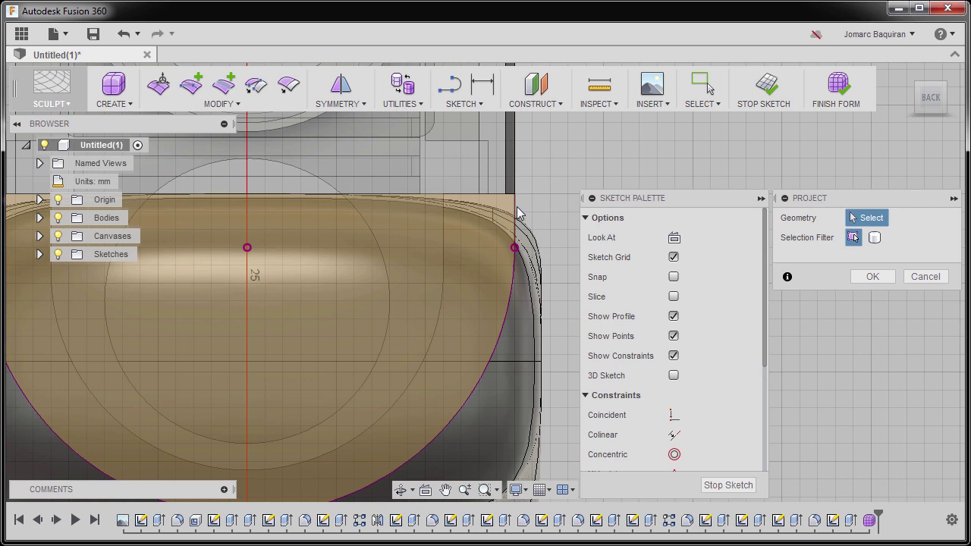
left_click(873, 277)
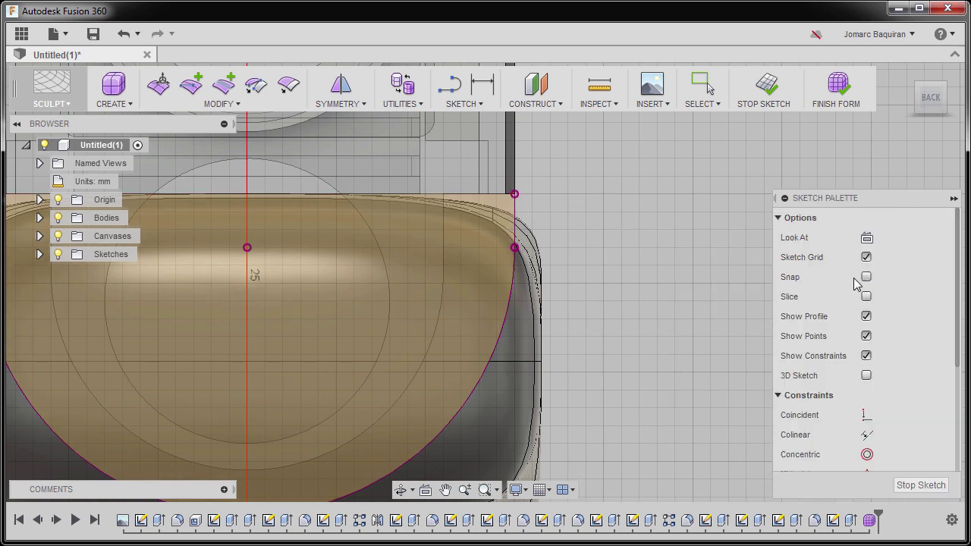
scroll(551, 264, "down", 3)
mouse_move(551, 264)
middle_mouse_down("shift")
mouse_move(616, 279)
mouse_move(560, 296)
middle_mouse_up("shift")
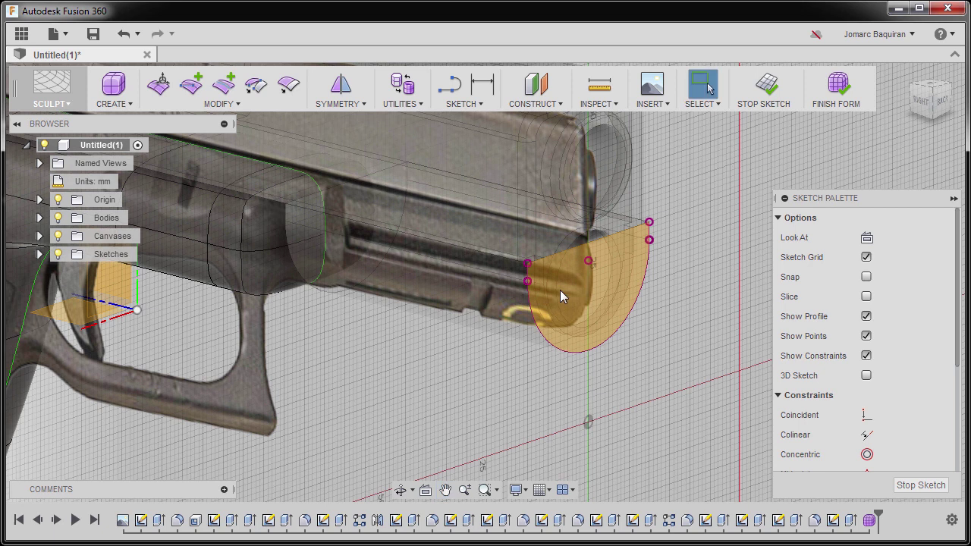
- Start the Extrude command through the 'ext' command search
key("s")
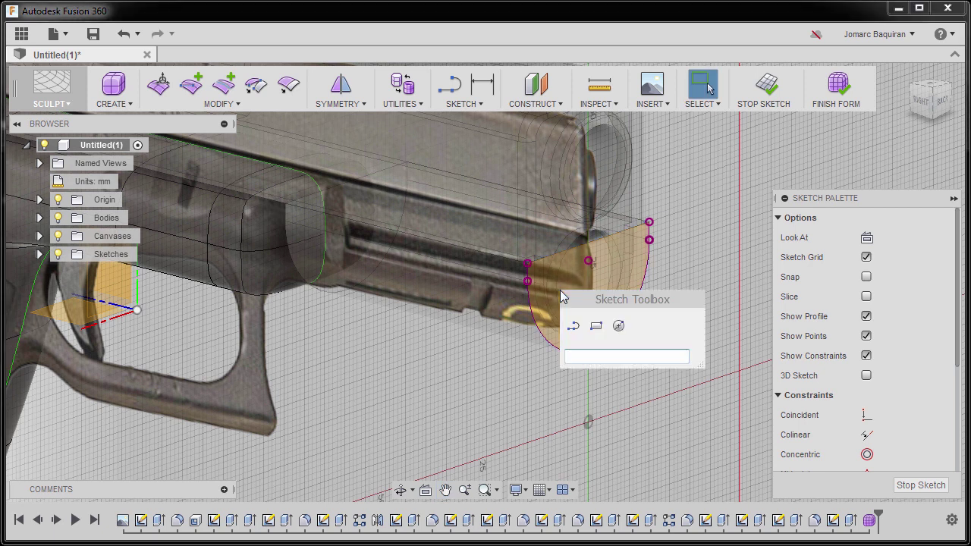
type("ex")
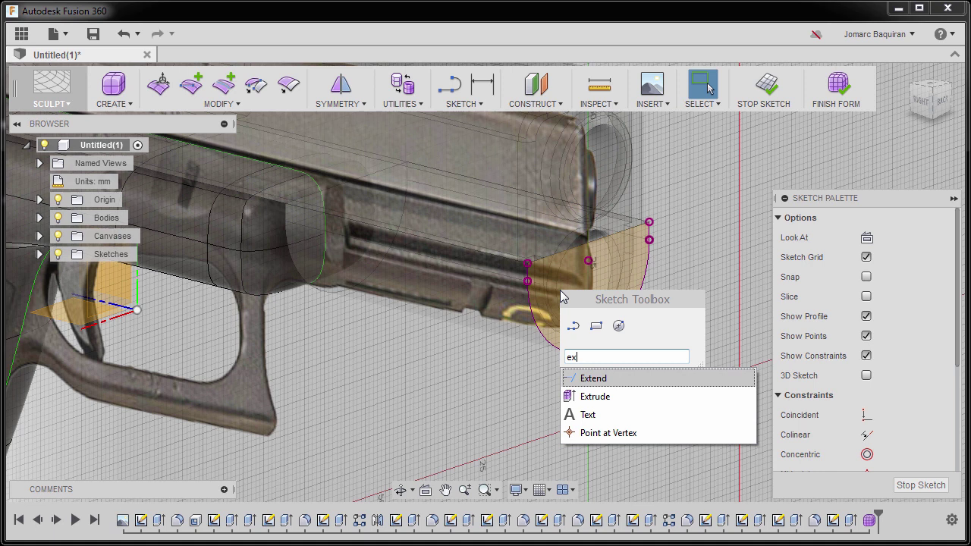
type("t")
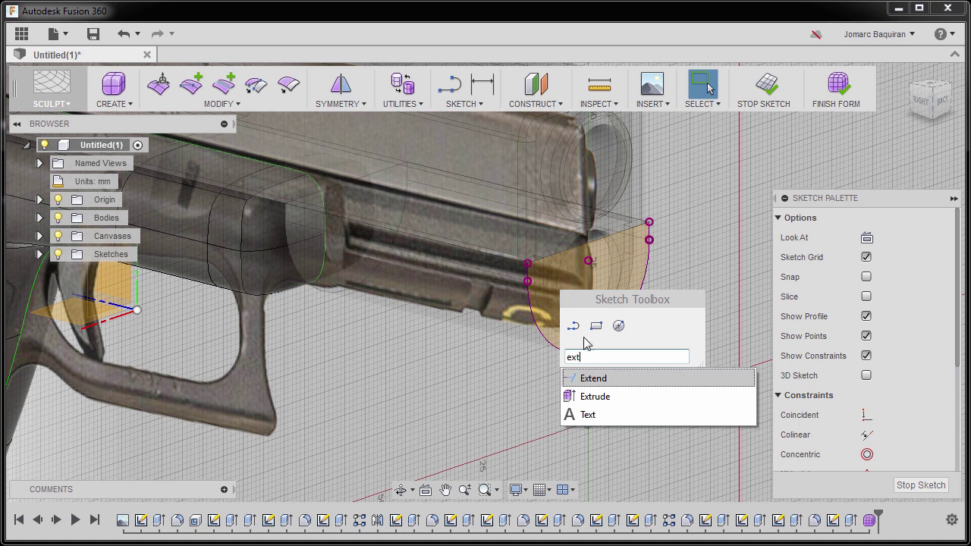
left_click(601, 395)
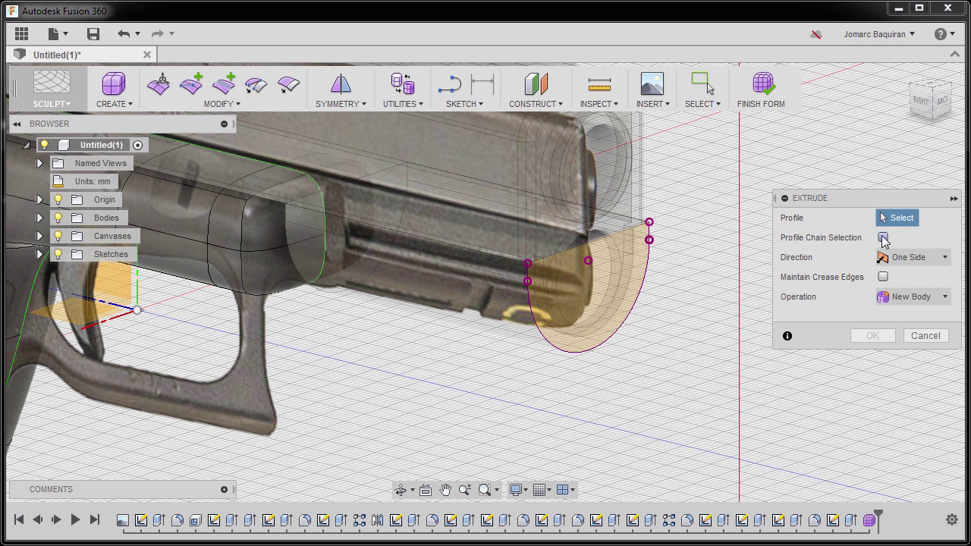
- Extrude the half-round profile reaching the top corner -51 mm along the slide with 8 faces
scroll(500, 274, "up", 3)
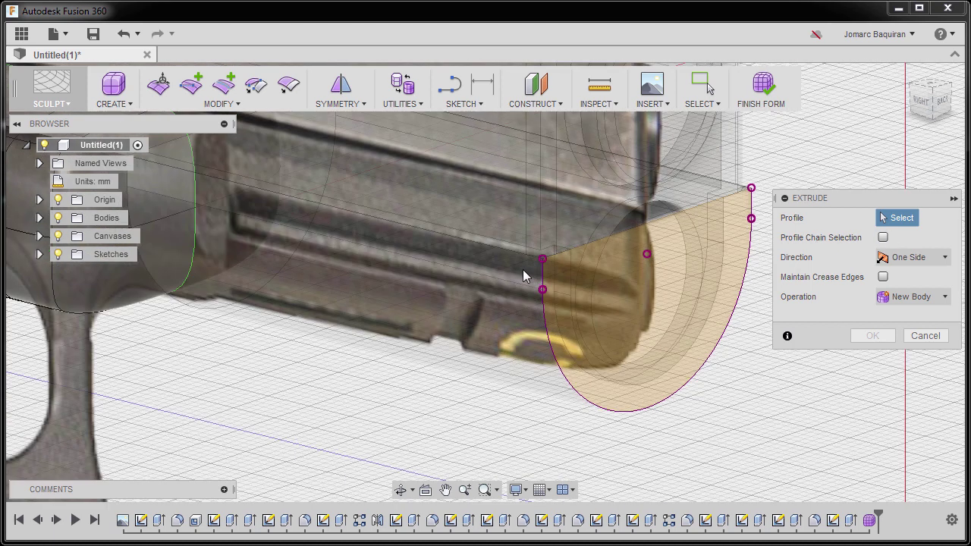
left_click(543, 275)
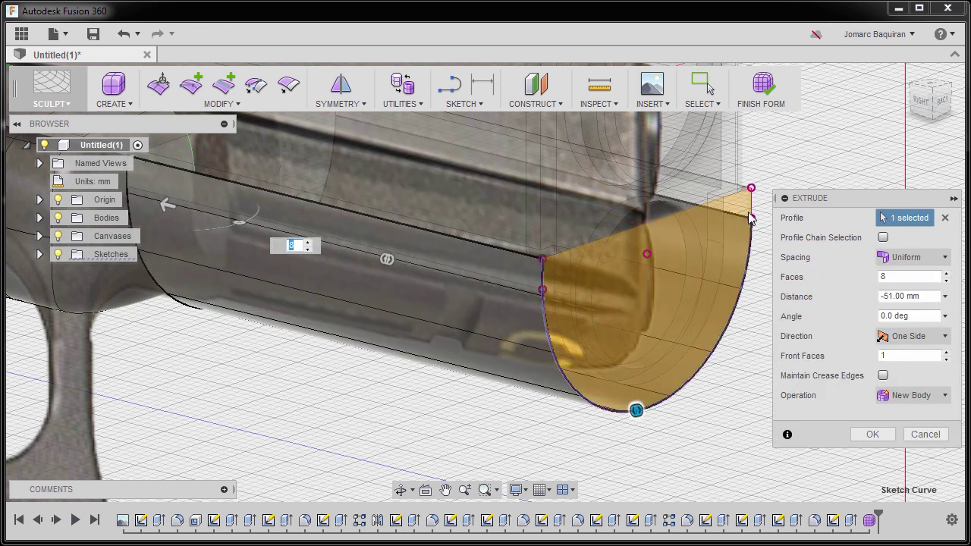
left_click(677, 281)
scroll(574, 248, "down", 2)
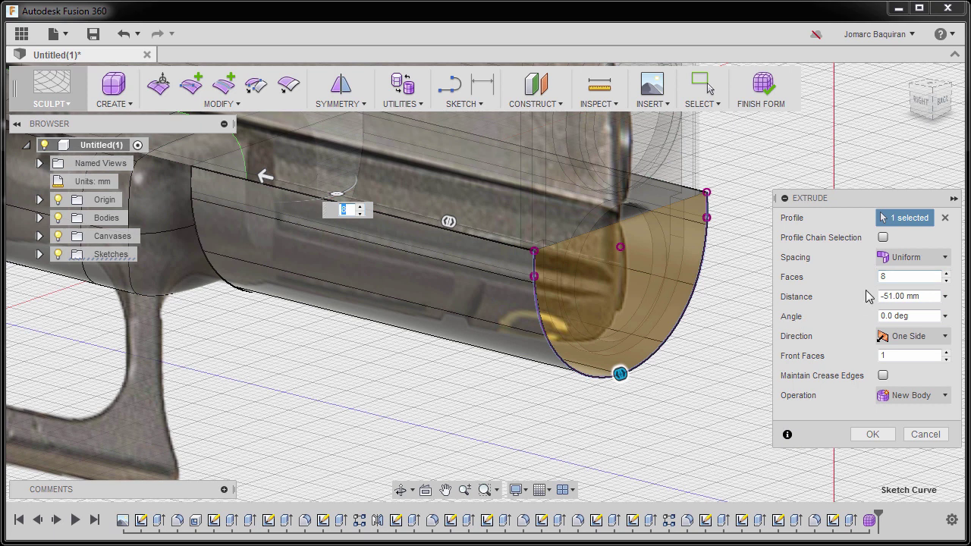
middle_click_drag(600, 384, 296, 252, "shift")
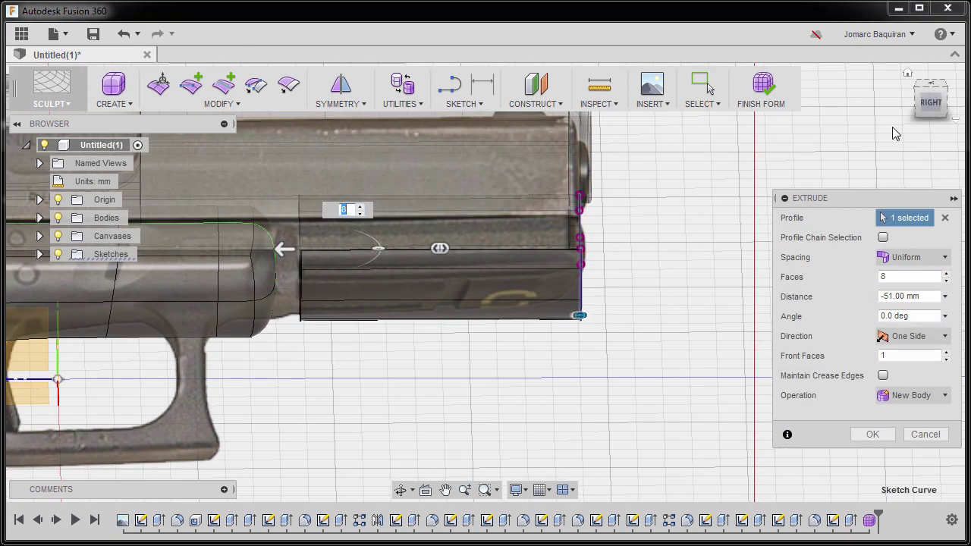
scroll(342, 270, "up", 3)
middle_click_drag(342, 271, 502, 205)
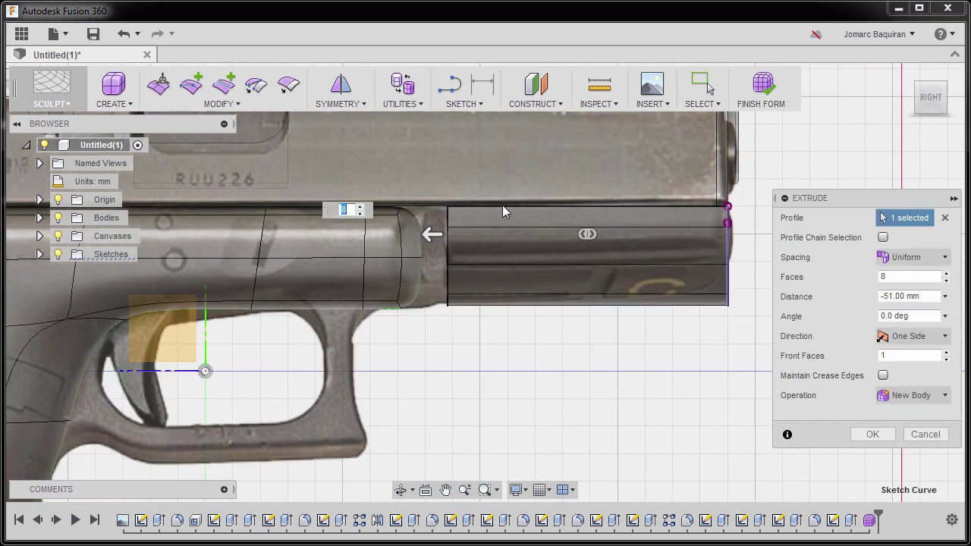
scroll(377, 258, "up", 2)
mouse_move(406, 243)
left_mouse_down()
mouse_move(429, 245)
mouse_move(413, 244)
left_mouse_up()
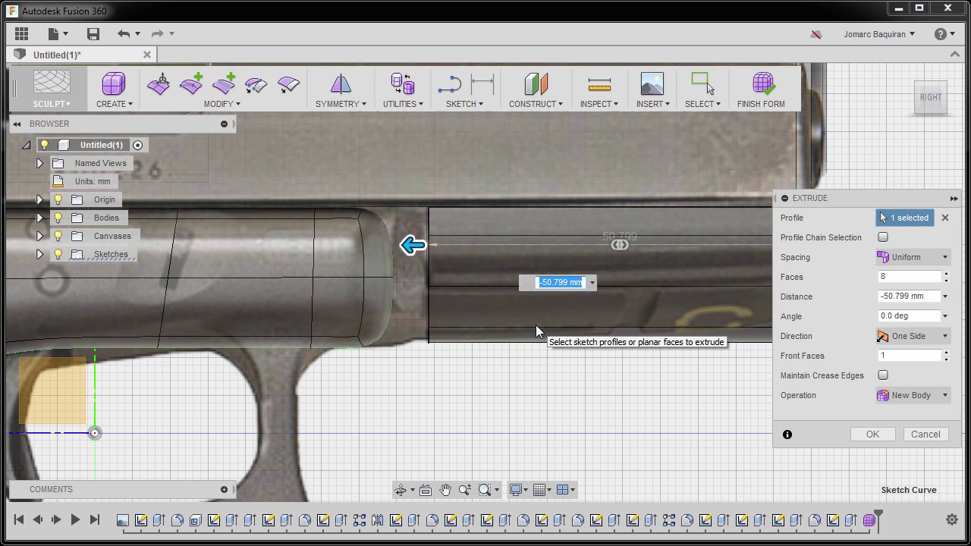
type("-51")
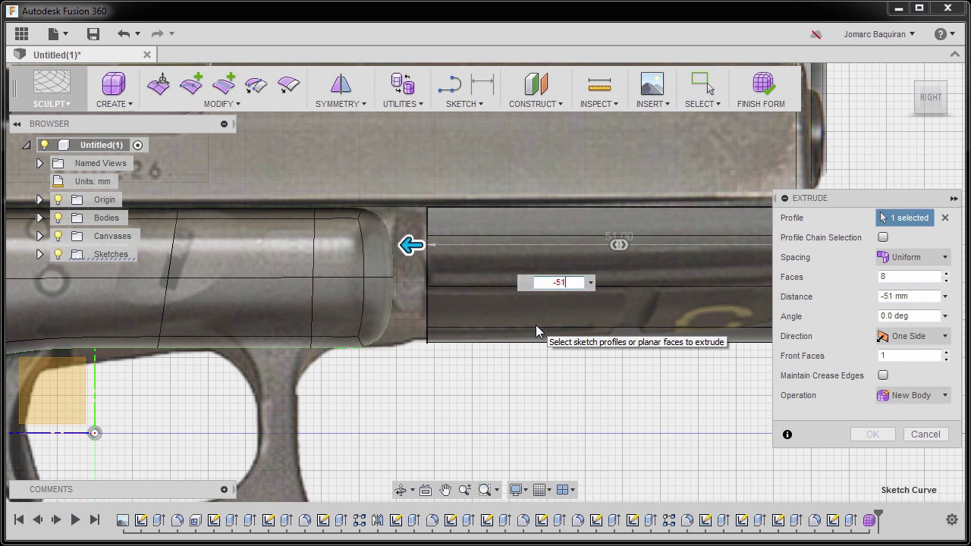
scroll(543, 320, "down", 3)
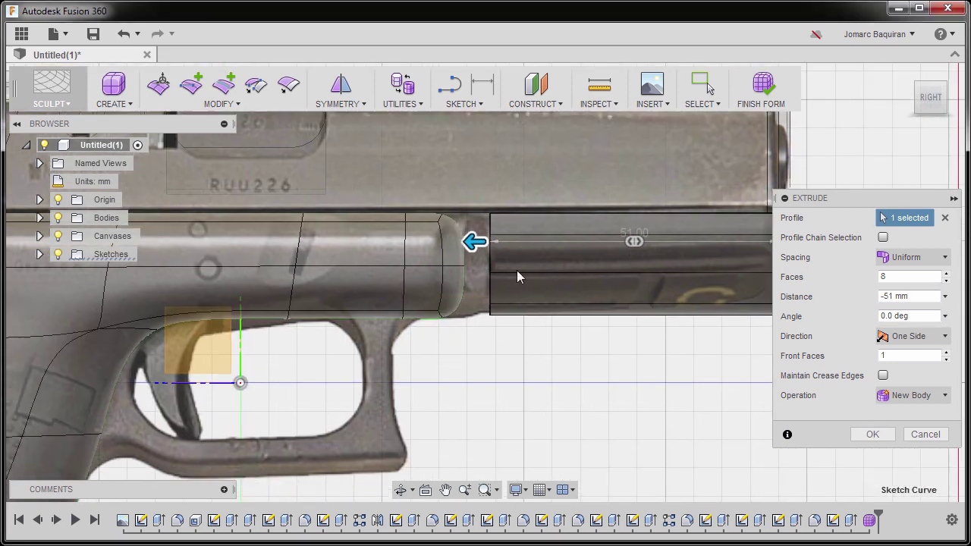
left_click(872, 434)
- Snap to the Right view, switch to box display, and select the main T-spline body
middle_click_drag(631, 321, 552, 340, "shift")
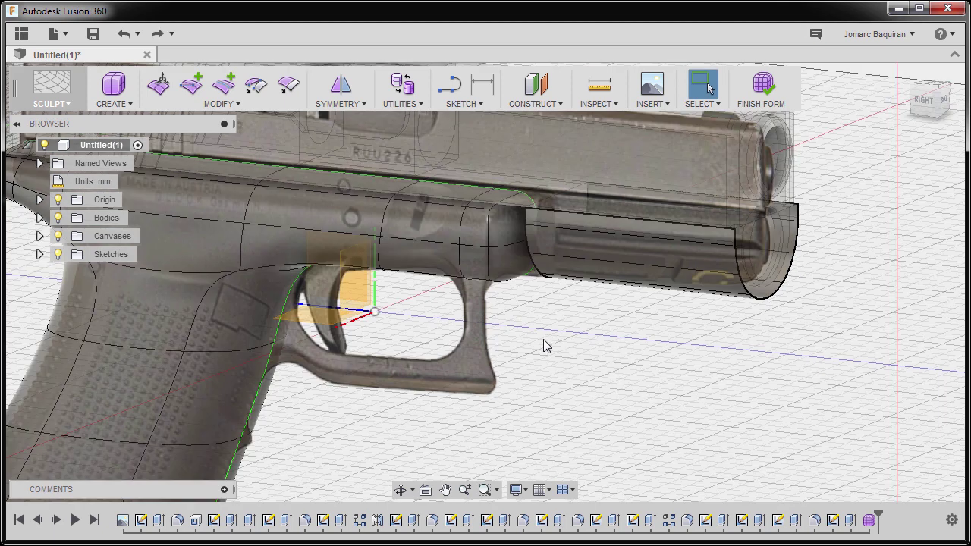
left_click(924, 104)
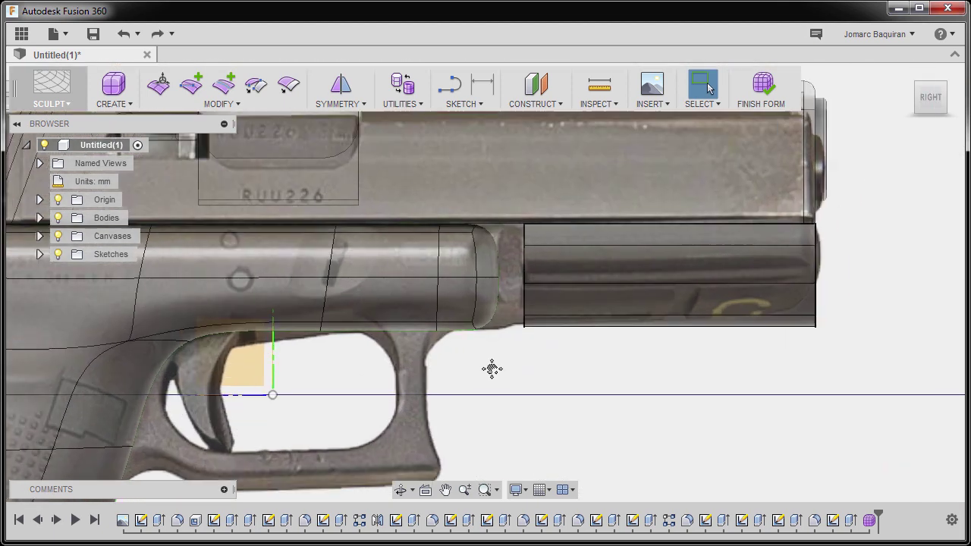
middle_click_drag(492, 369, 457, 390)
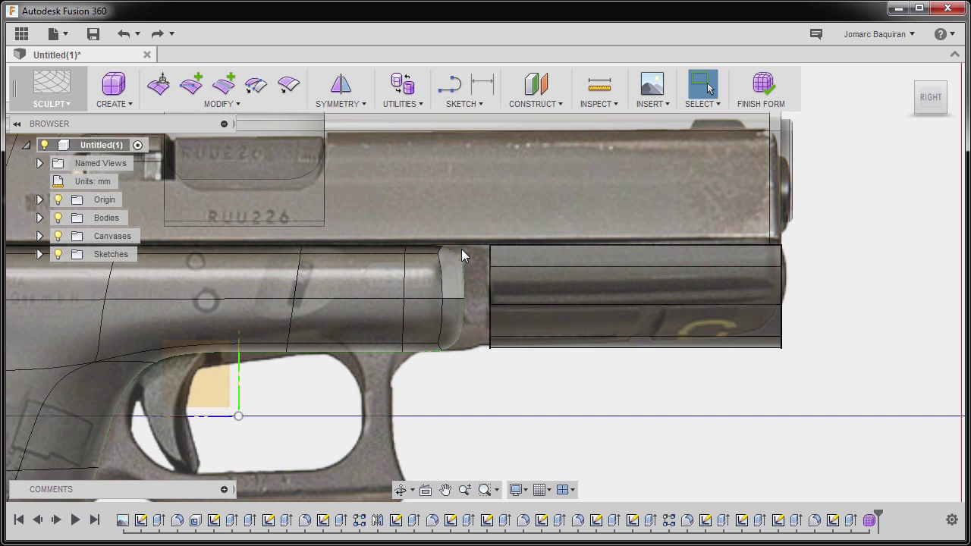
scroll(459, 360, "up", 2)
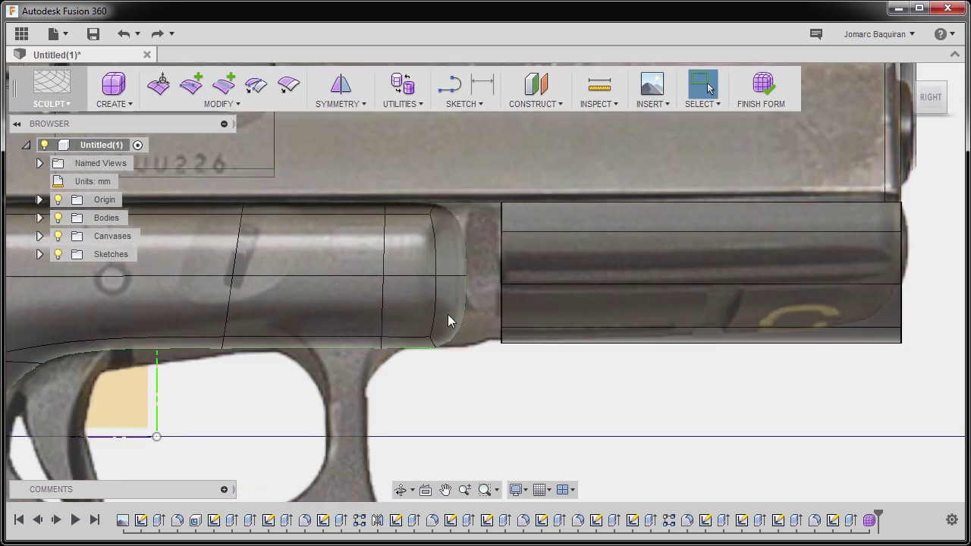
key("alt+1")
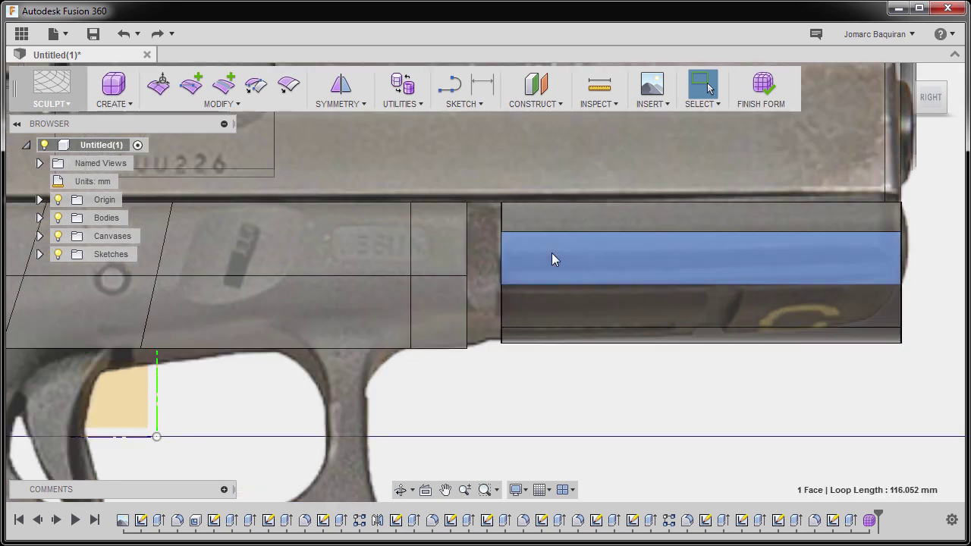
left_click(552, 256)
scroll(482, 363, "down", 1)
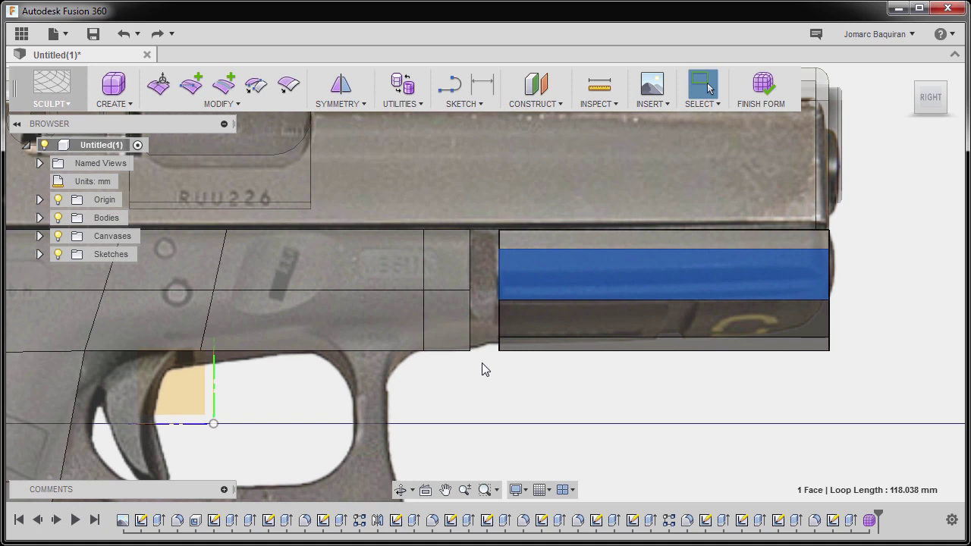
left_click(424, 263)
scroll(428, 203, "up", 2)
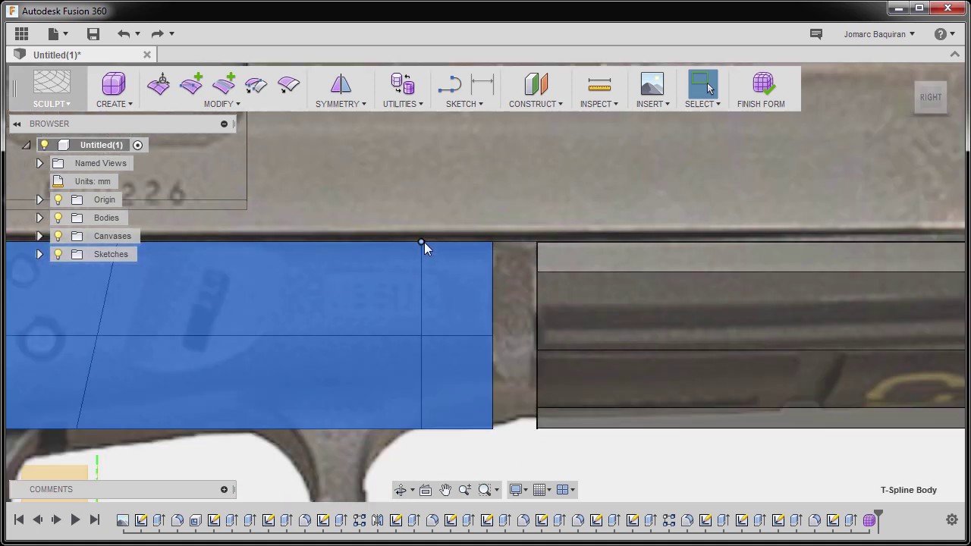
left_click(419, 259)
left_click(421, 260)
- Move the body's vertical edge loop 6.38 mm forward using Edit Form
double_click(422, 267)
right_click(422, 268)
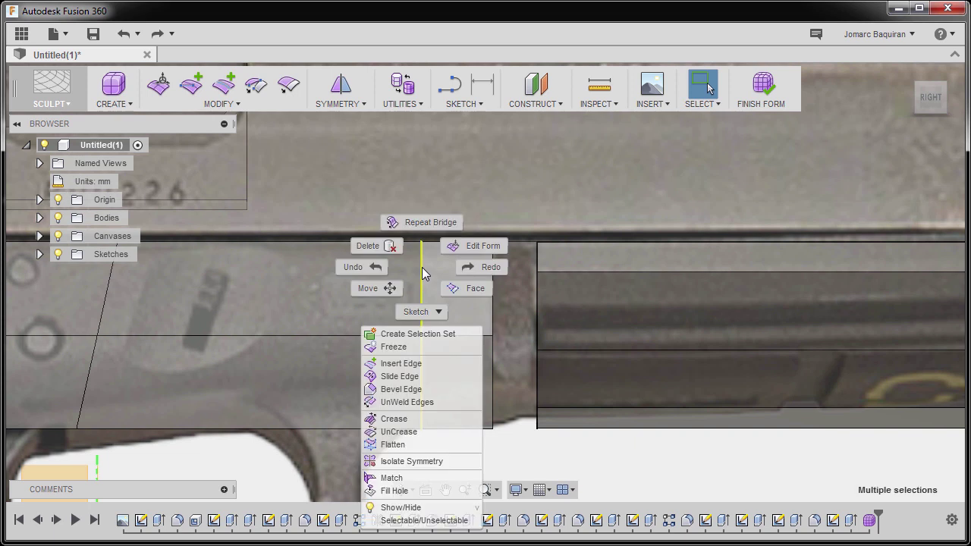
left_click(478, 248)
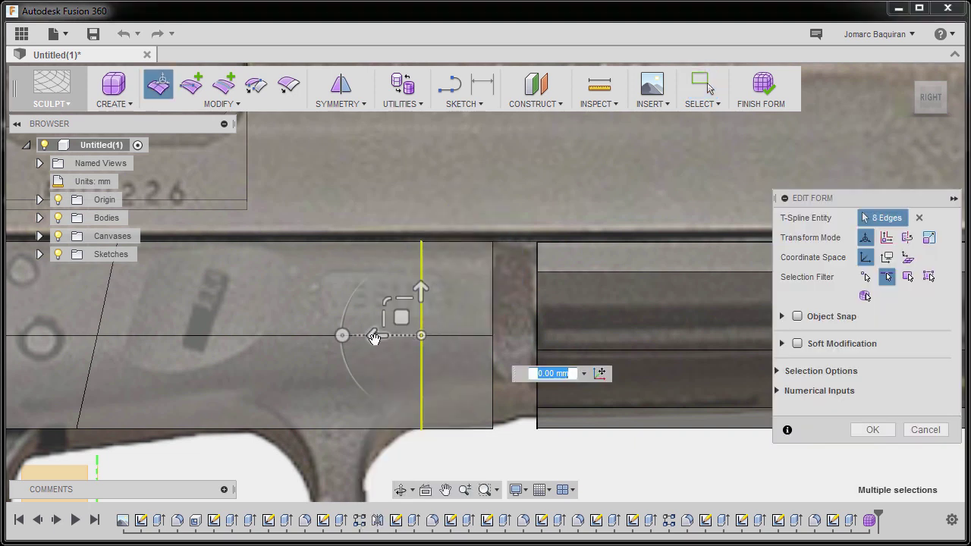
left_click_drag(375, 337, 441, 337)
left_click(873, 430)
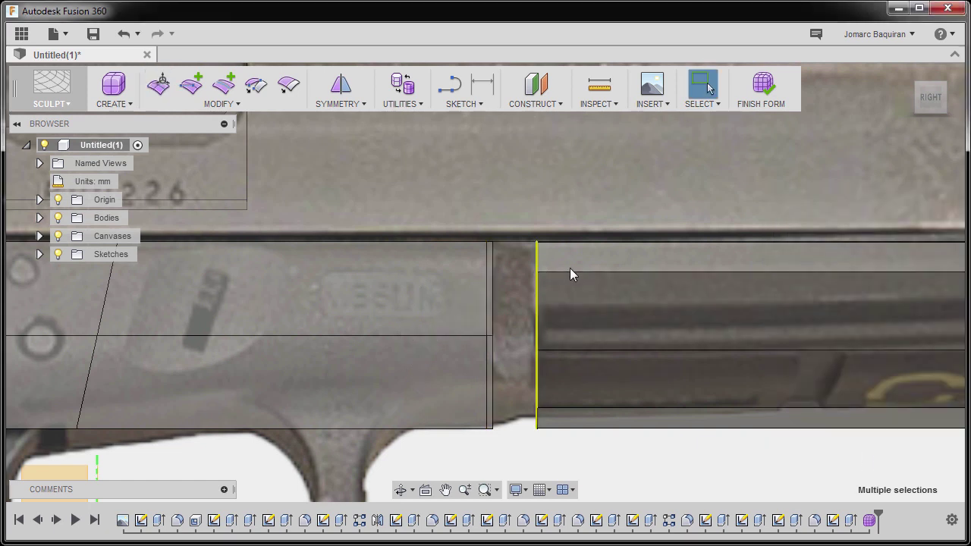
- Insert an edge loop near the front piece's rear edge at about 0.012
right_click(572, 267)
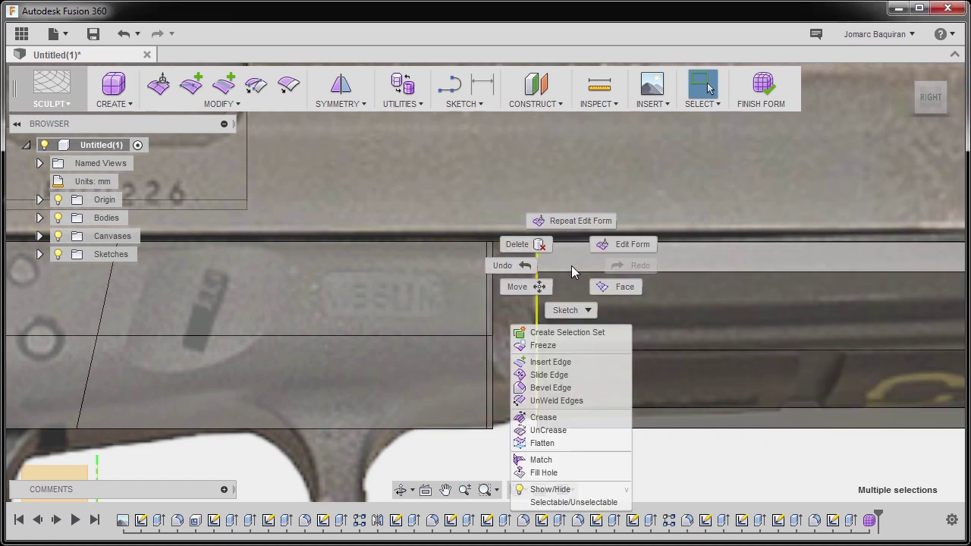
left_click(552, 362)
left_click_drag(531, 257, 494, 257)
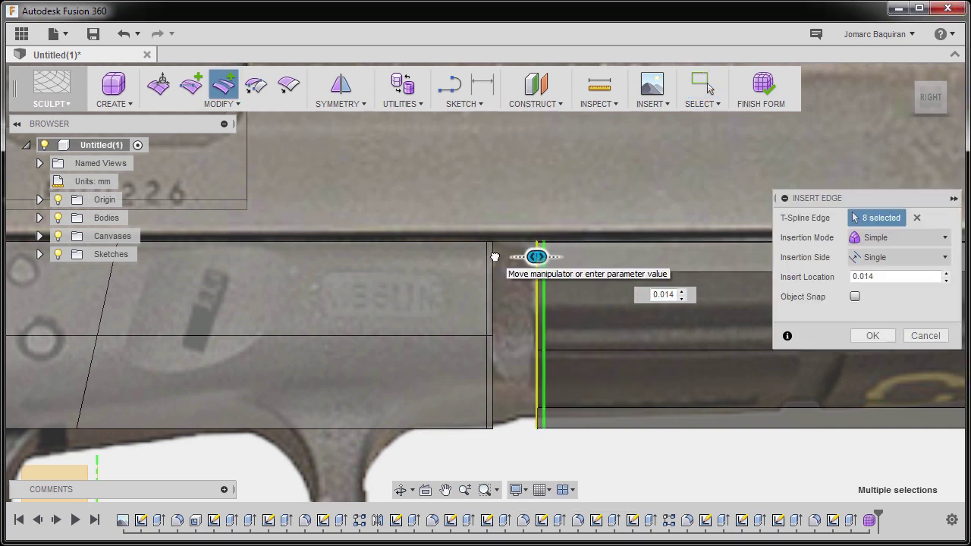
left_click(872, 335)
middle_click_drag(584, 305, 470, 258, "shift")
- Apply Mirror - Internal symmetry to the front piece using its two matching faces
left_click(346, 85)
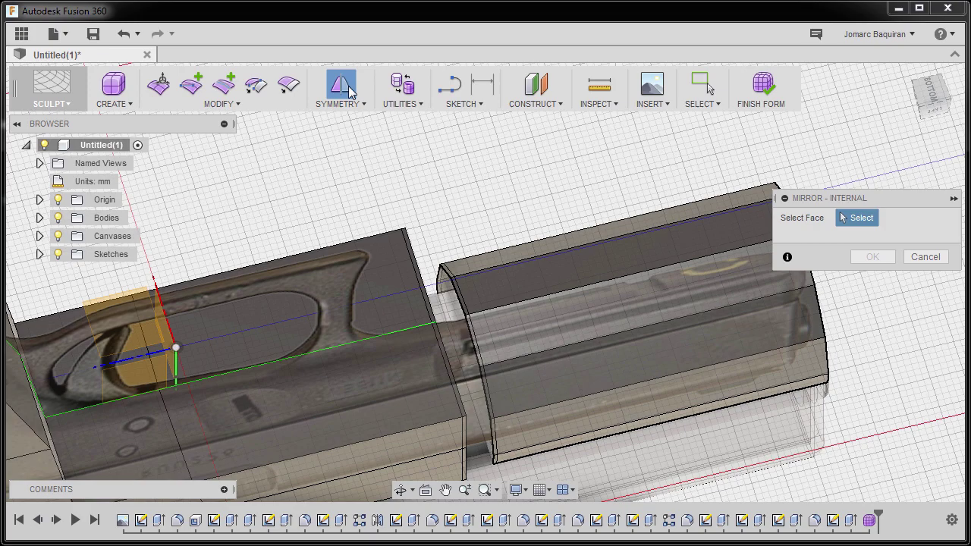
left_click(533, 269)
left_click(541, 320)
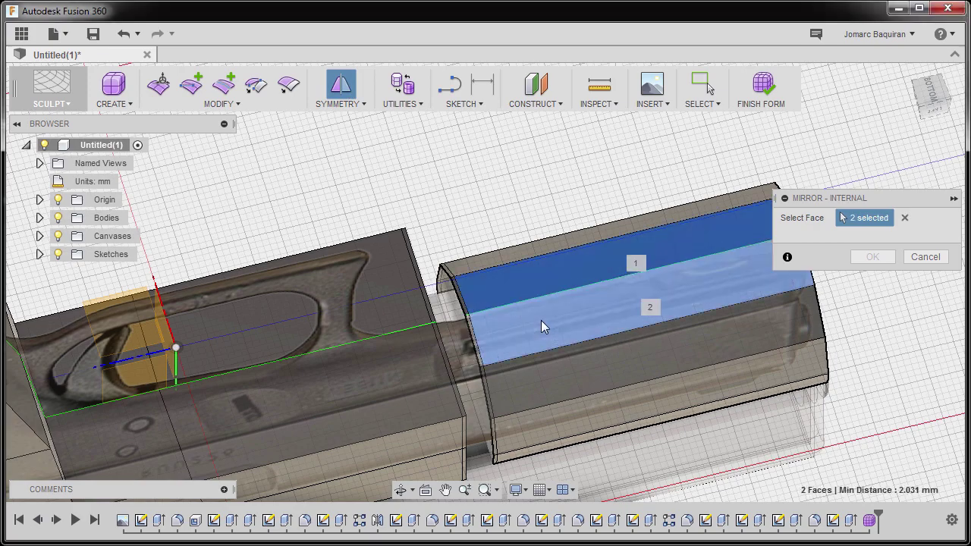
left_click(880, 257)
middle_click_drag(519, 298, 494, 341, "shift")
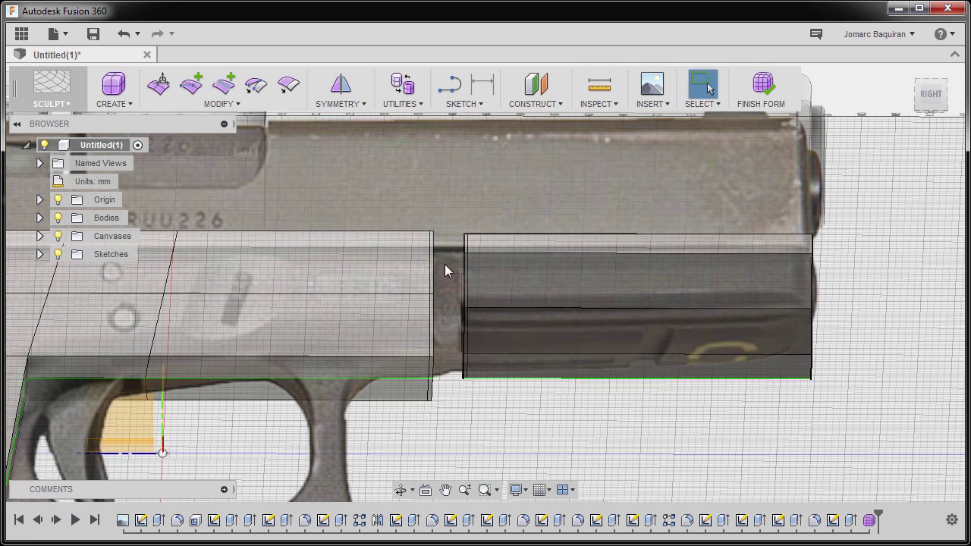
- Delete the facing end faces of both bodies at the gap
middle_click_drag(427, 287, 450, 328, "shift")
left_click(449, 307)
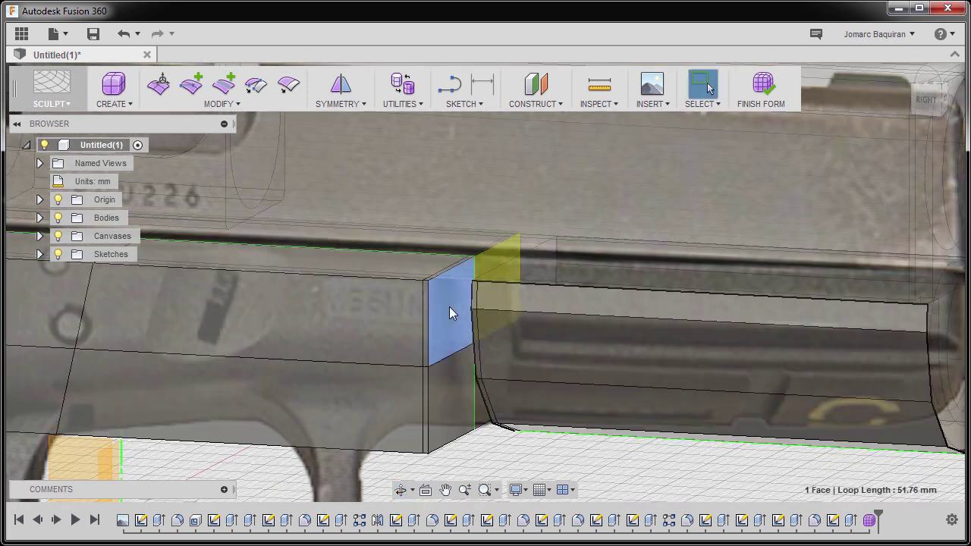
left_click(450, 391, "shift")
middle_click_drag(449, 384, 444, 340, "shift")
left_click(489, 308, "shift")
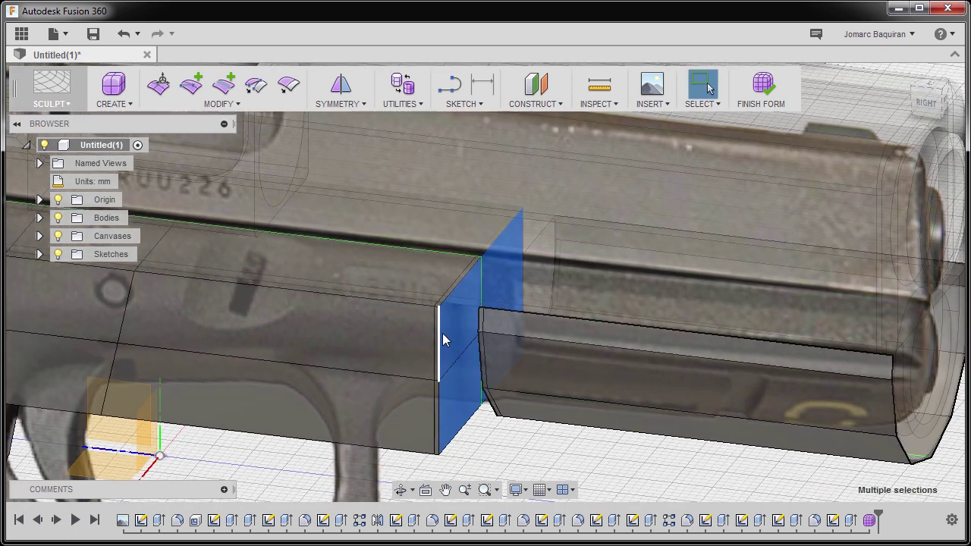
key("Delete")
- Return to the Right view and select the horizontal edge at the rear body's end
middle_click_drag(453, 380, 447, 274, "shift")
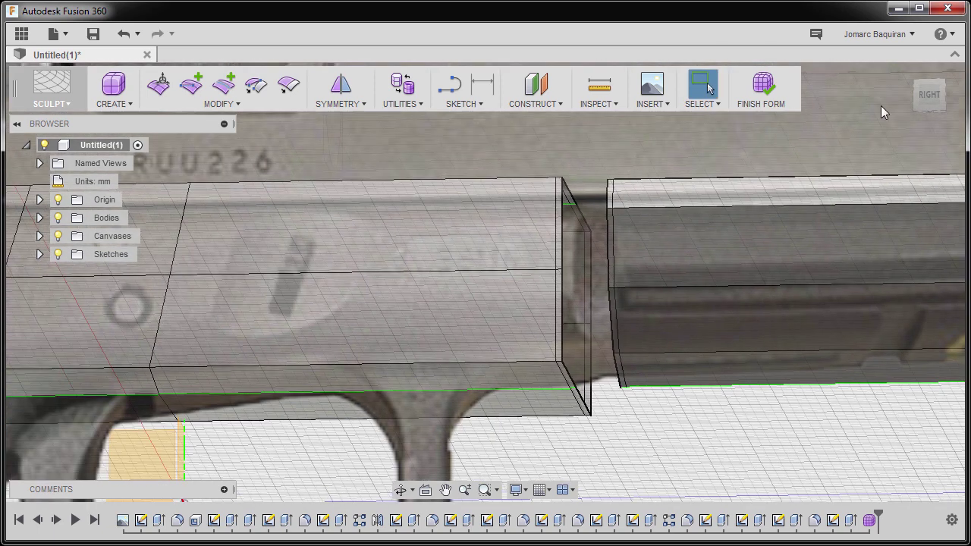
left_click(930, 95)
scroll(429, 258, "up", 10)
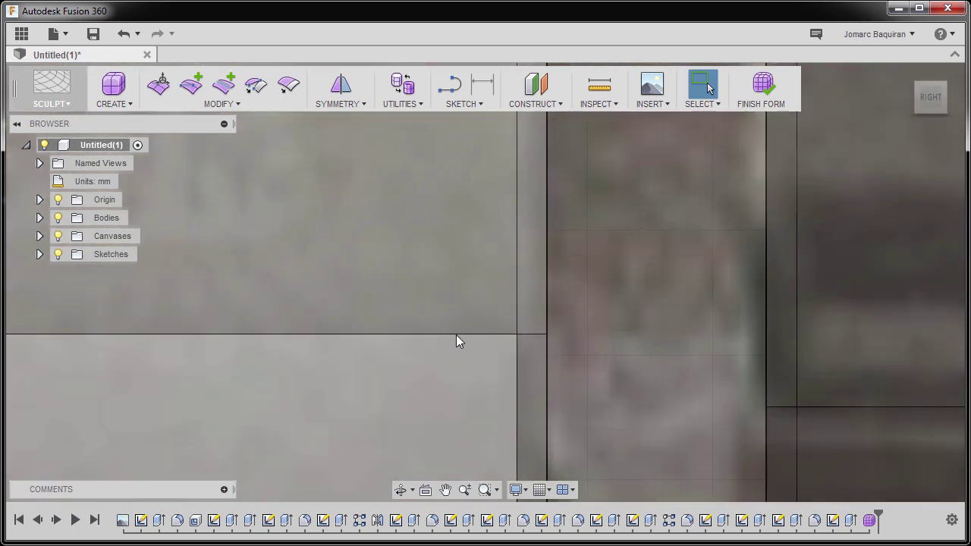
left_click(459, 334)
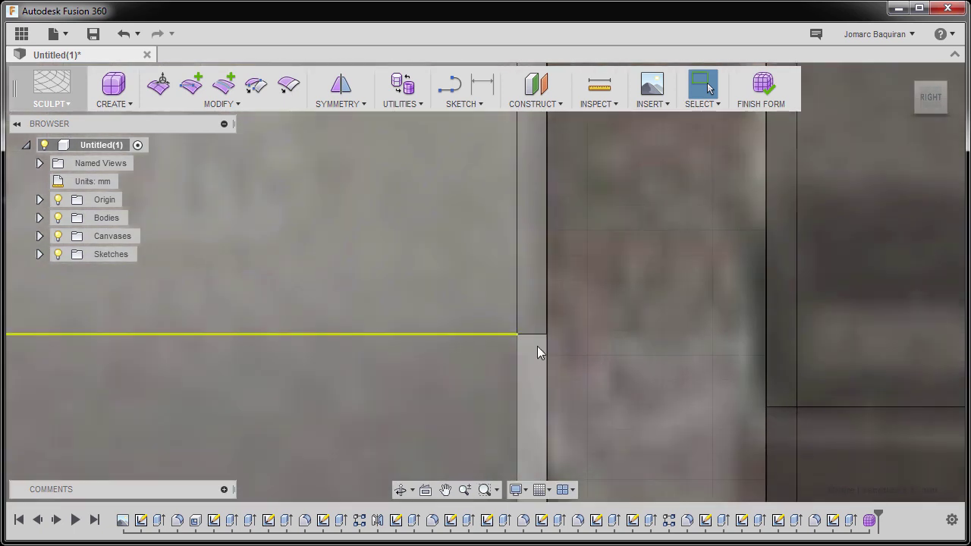
scroll(535, 345, "up", 3)
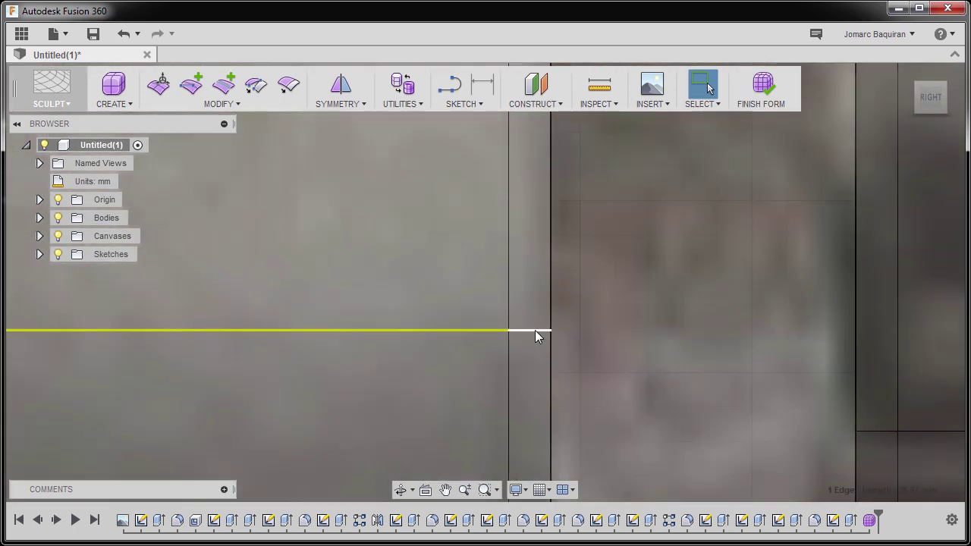
- Insert a horizontal edge loop at -0.677 along the rear body's two end edges
left_click(535, 330)
scroll(377, 263, "down", 8)
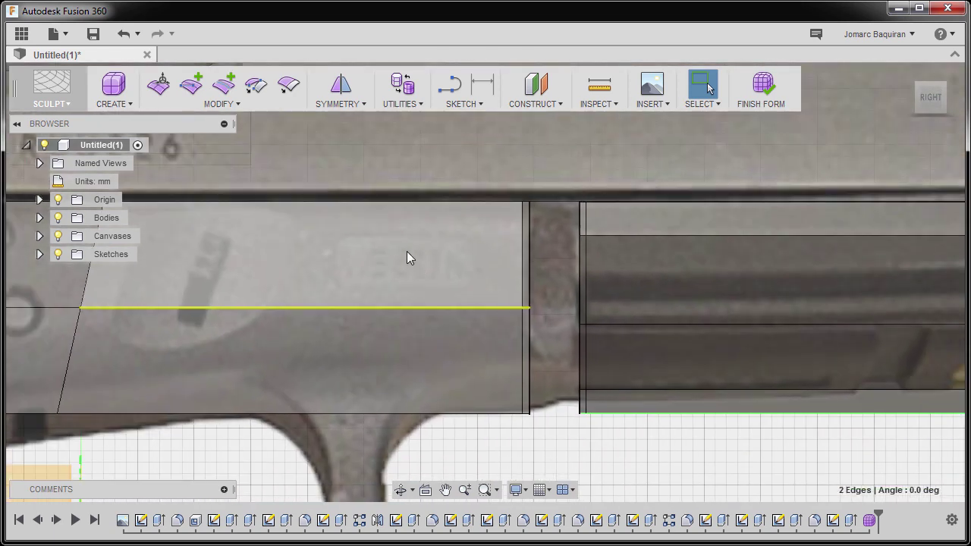
right_click(407, 251)
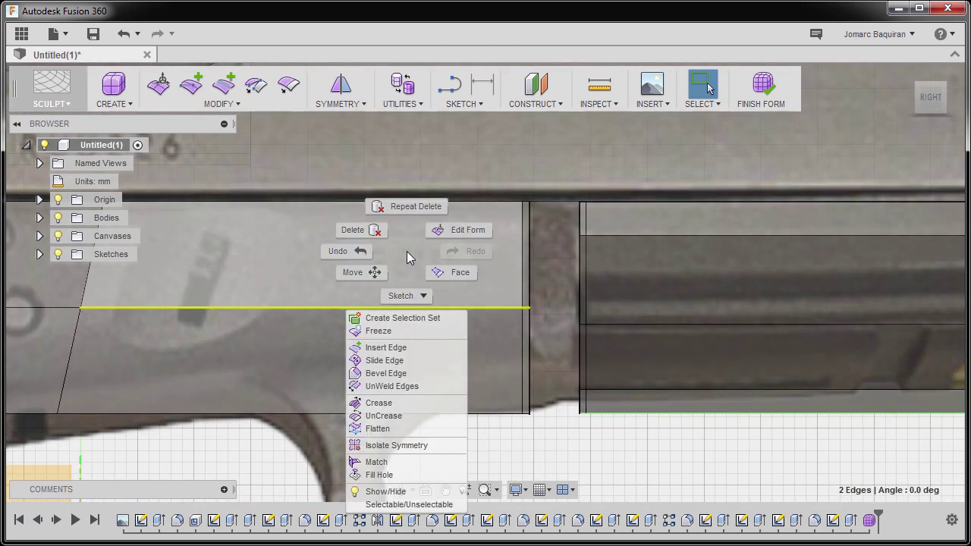
left_click(396, 347)
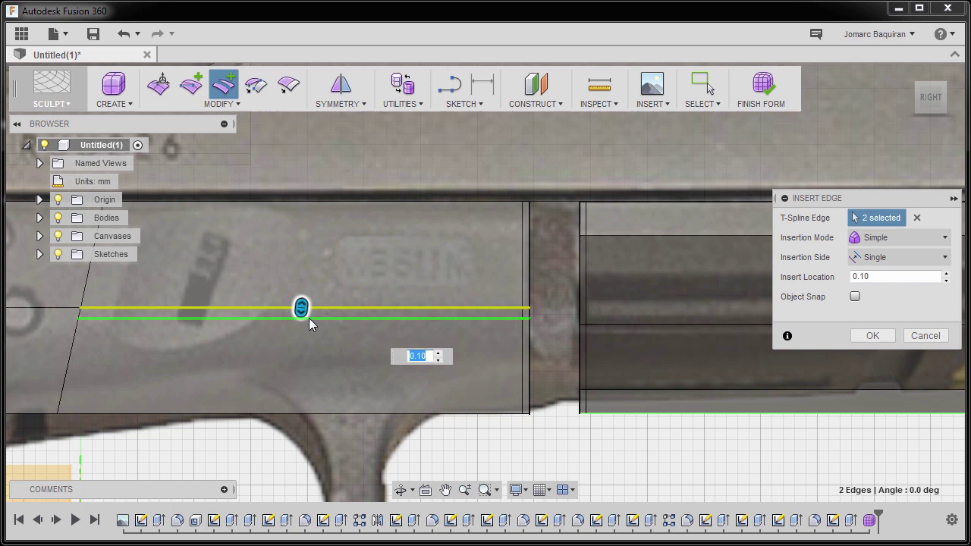
left_click_drag(300, 308, 307, 227)
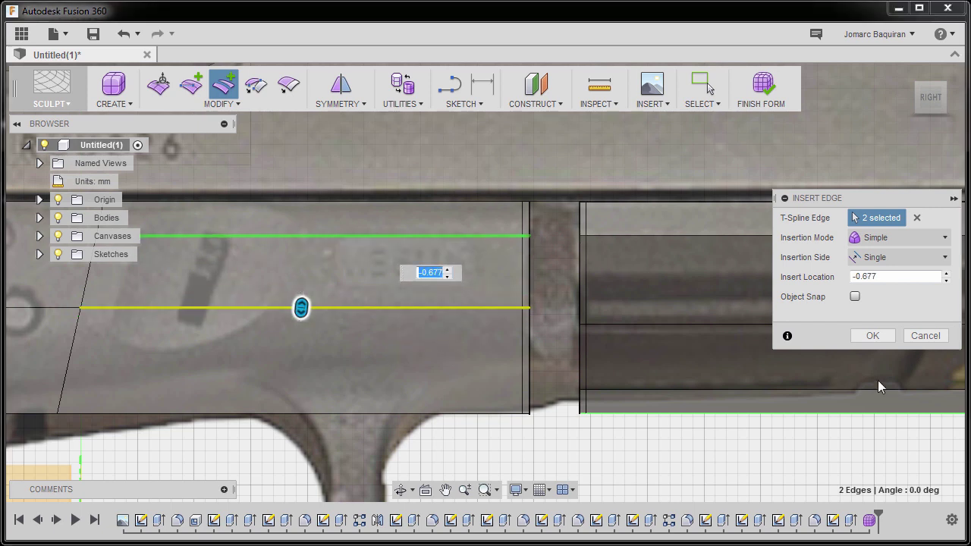
left_click(872, 335)
middle_click_drag(477, 336, 439, 285, "shift")
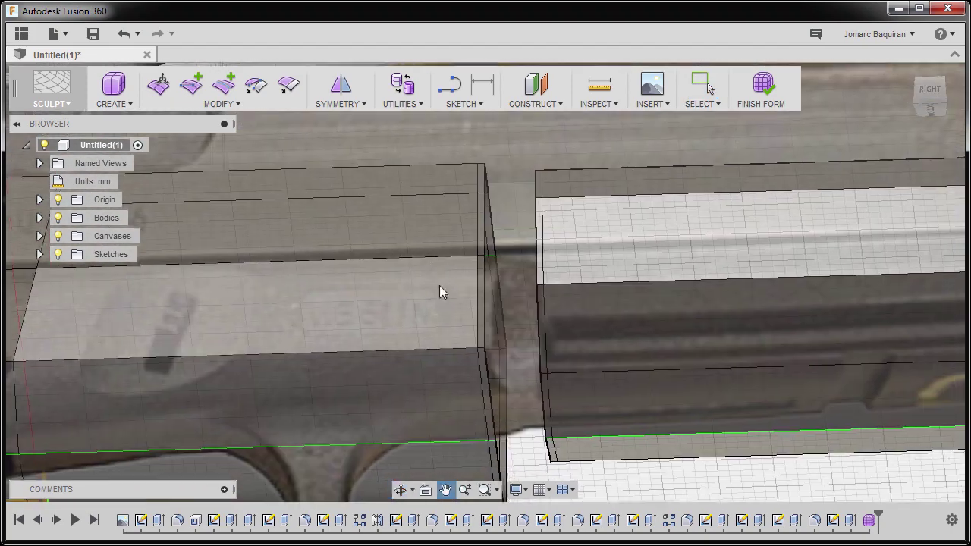
- Start Bridge via the 'br' search and pick the rear body's open edges as Side One
key("s")
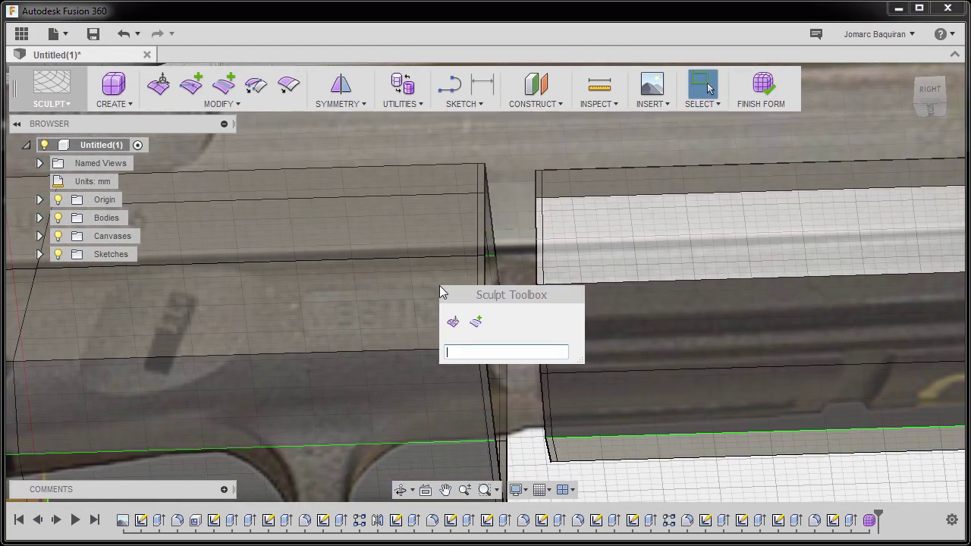
type("br")
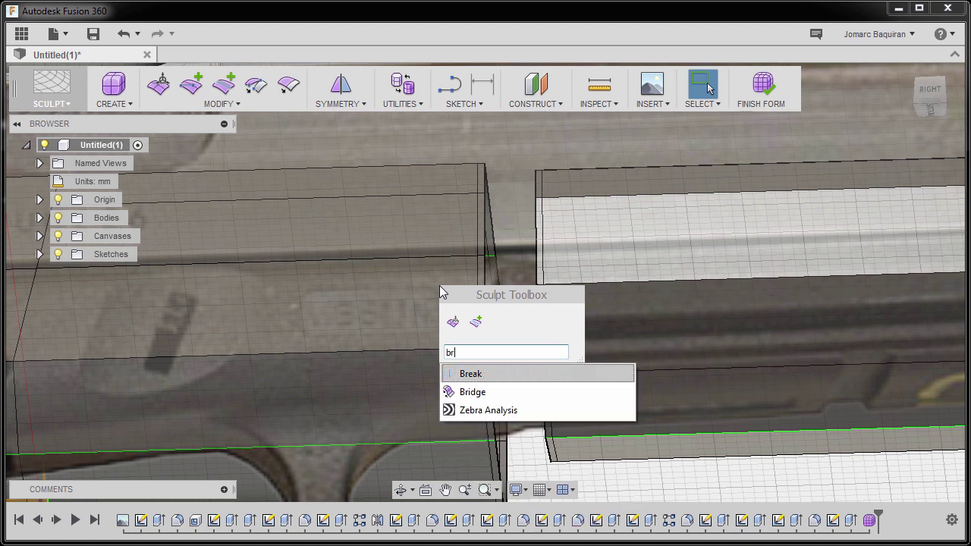
left_click(472, 392)
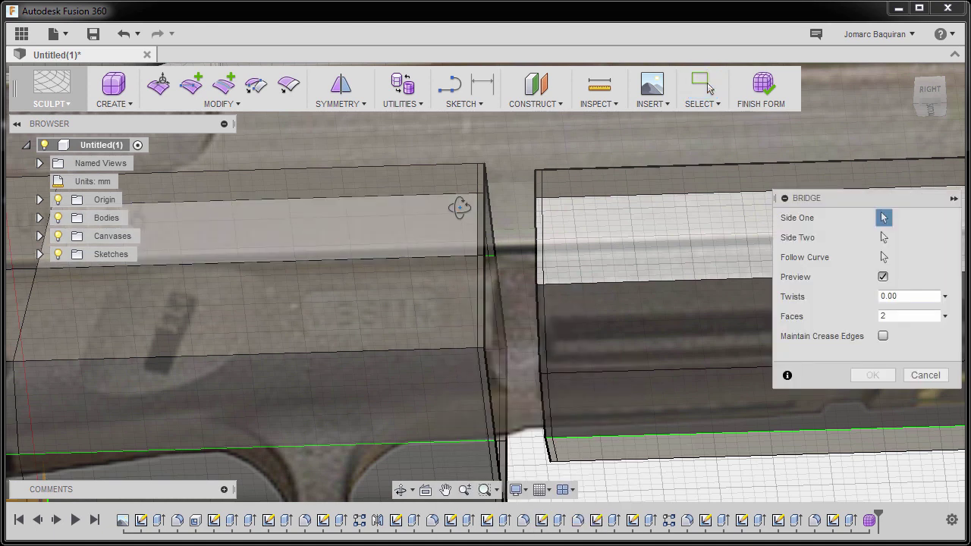
scroll(597, 270, "up", 3)
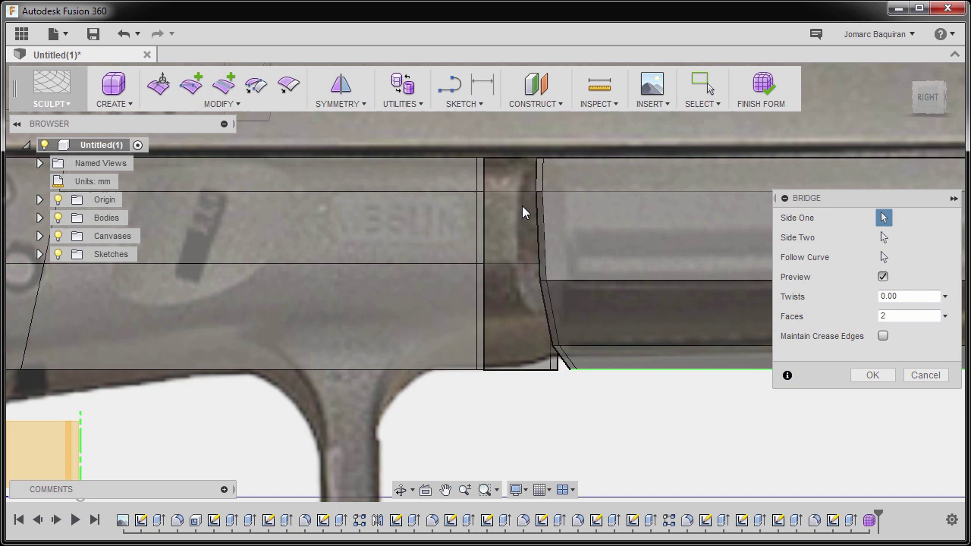
middle_click_drag(522, 205, 471, 228)
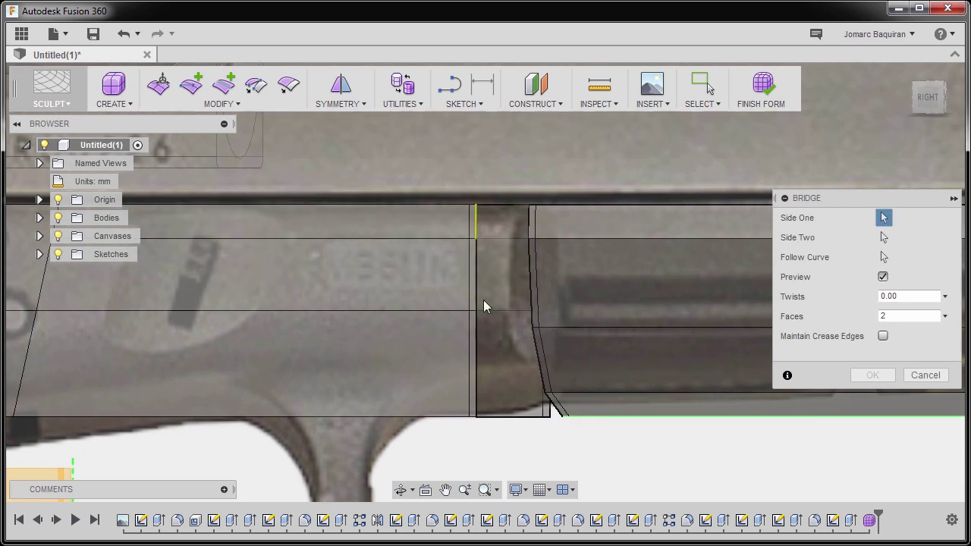
middle_click_drag(476, 306, 479, 258)
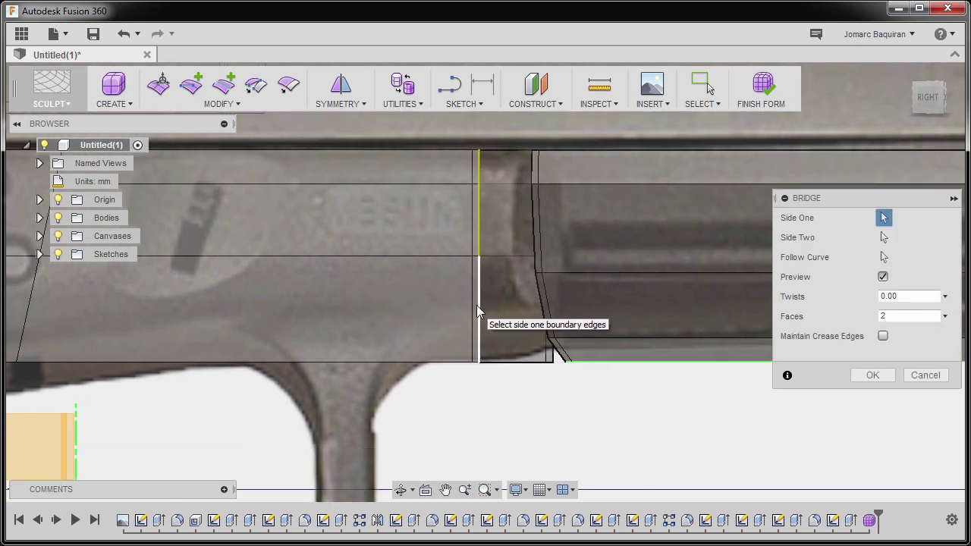
middle_click_drag(476, 305, 508, 394, "shift")
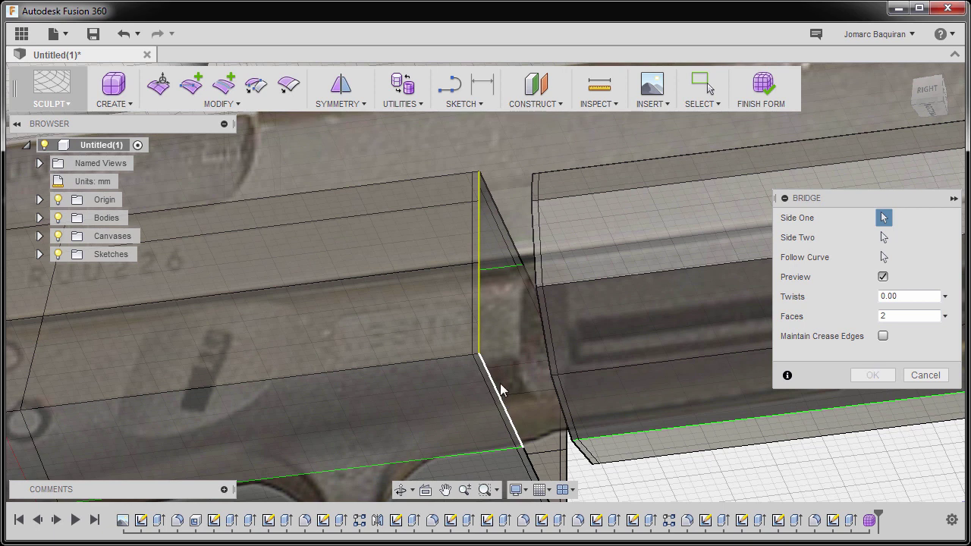
- Pick the front piece's edges as Side Two and apply the bridge
left_click(884, 238)
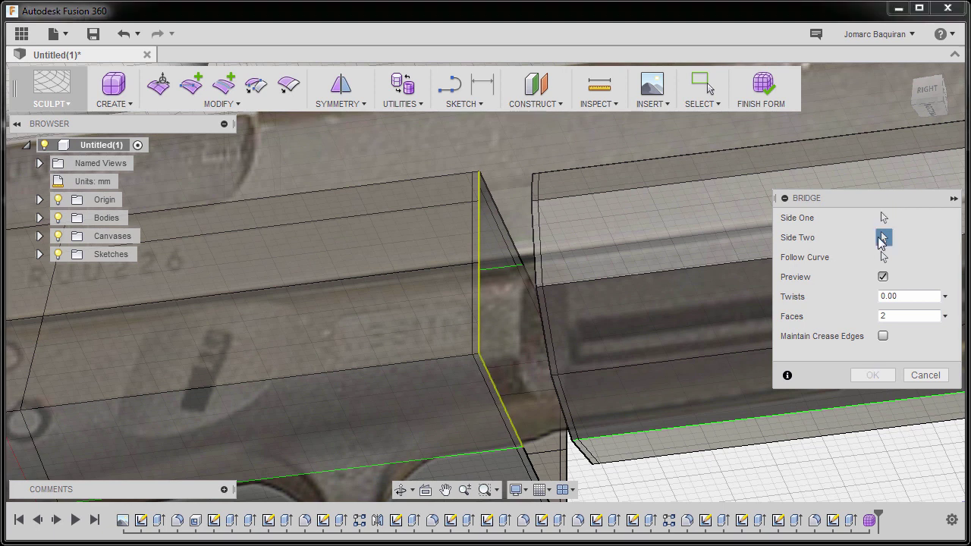
middle_click_drag(580, 285, 544, 176, "shift")
left_click(542, 174)
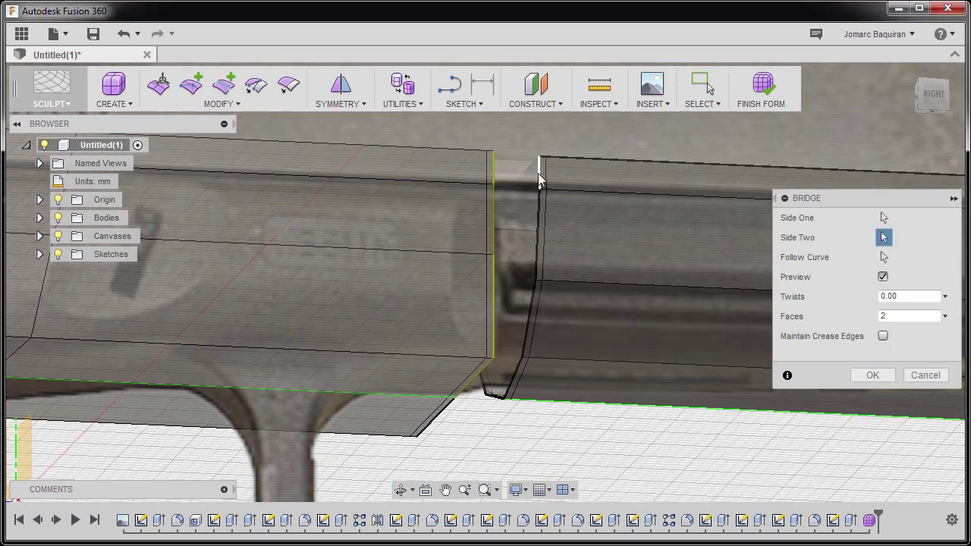
middle_click_drag(536, 225, 501, 410, "shift")
left_click(529, 320)
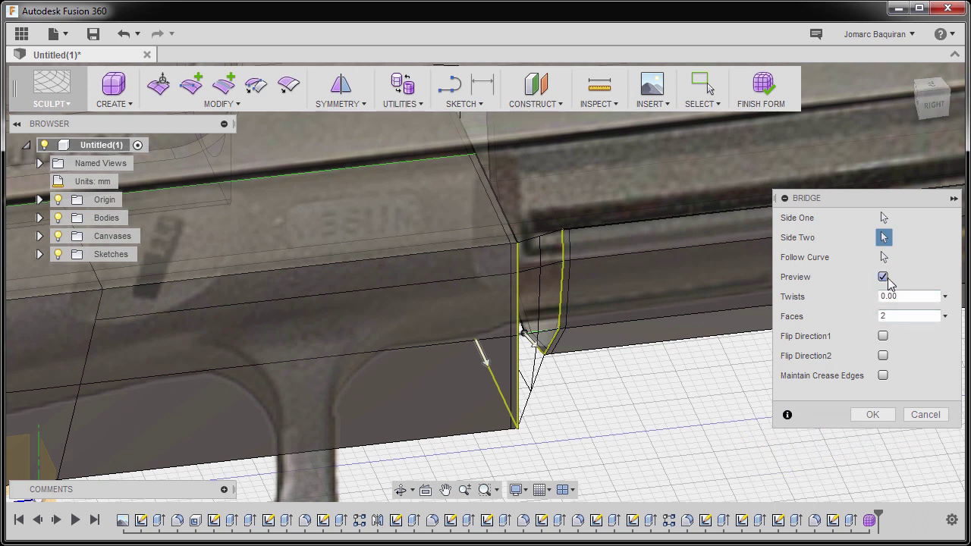
middle_click_drag(577, 388, 713, 304, "shift")
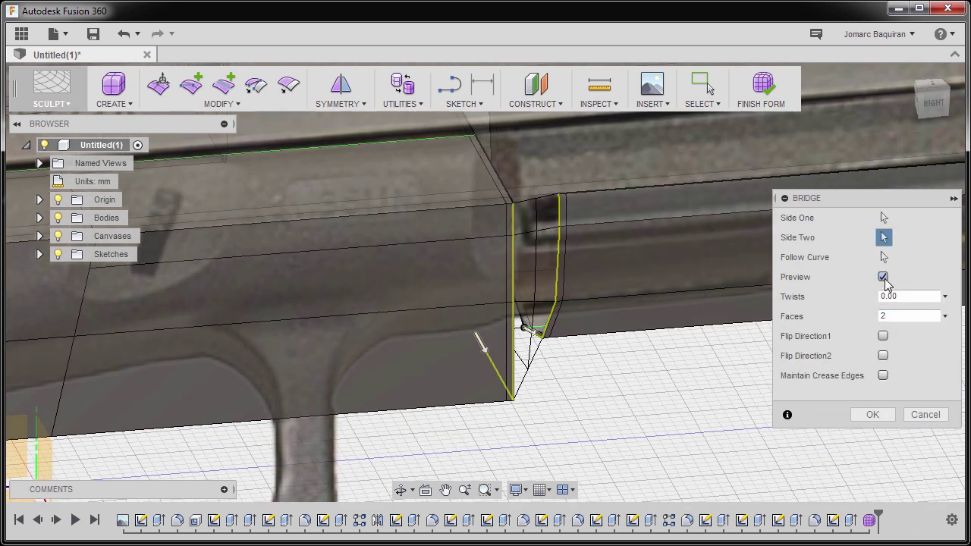
middle_click_drag(629, 332, 659, 352, "shift")
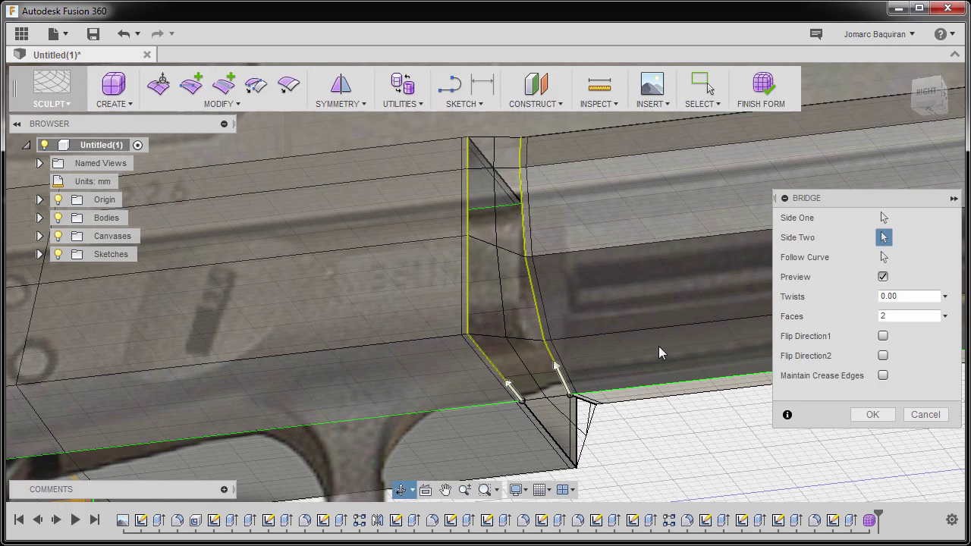
left_click(872, 415)
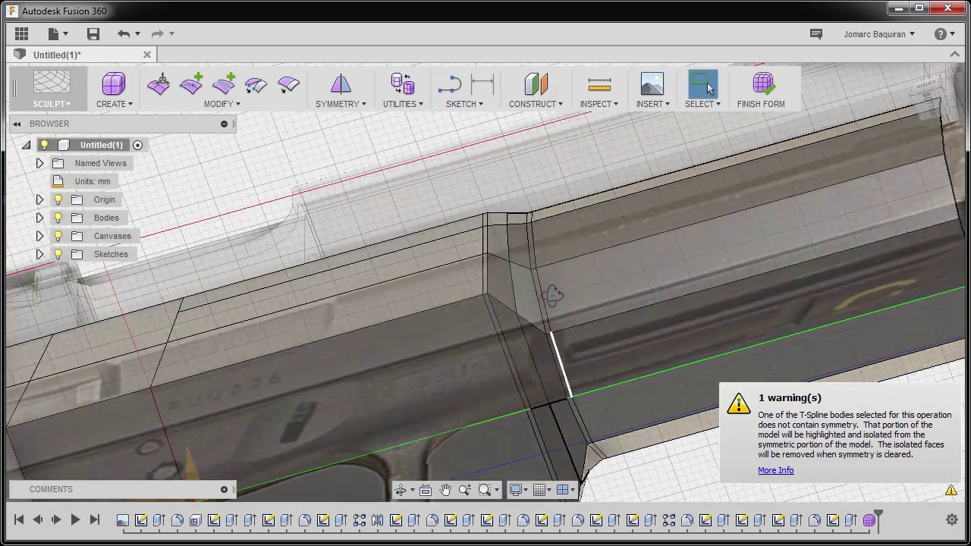
middle_click_drag(552, 296, 949, 395, "shift")
middle_click_drag(834, 378, 575, 289, "shift")
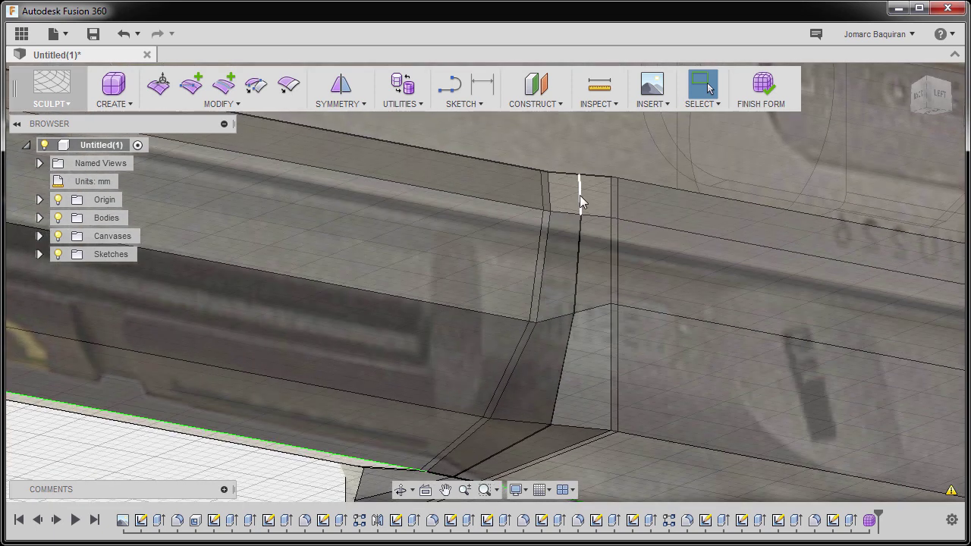
middle_click_drag(566, 358, 555, 319, "shift")
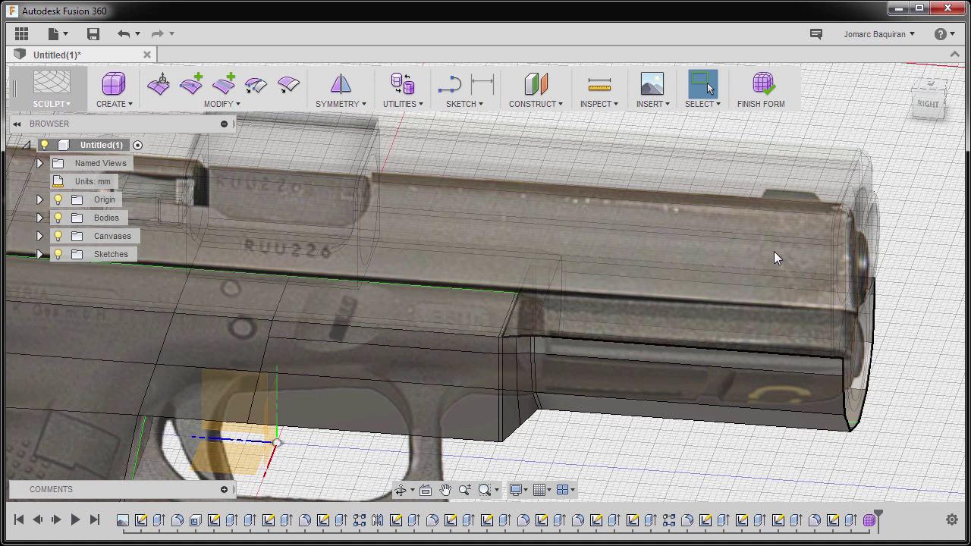
- Hide the reference canvases and clear symmetry from the pistol T-spline body
left_click(58, 238)
middle_click_drag(610, 325, 449, 264, "shift")
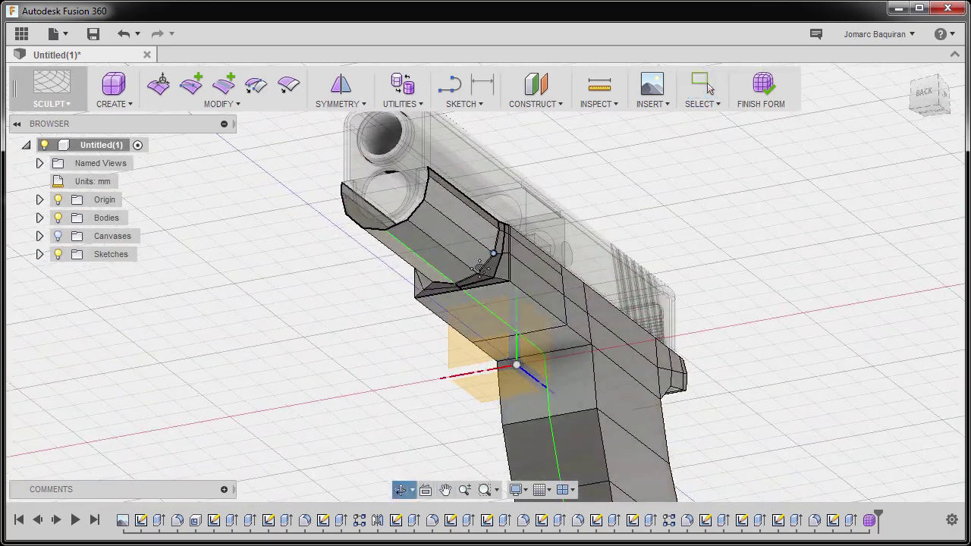
left_click(359, 106)
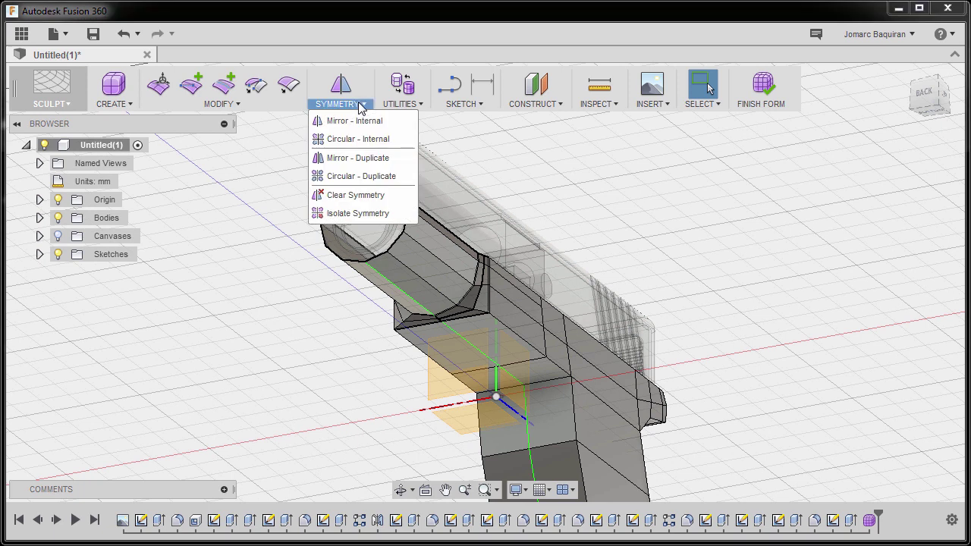
left_click(361, 197)
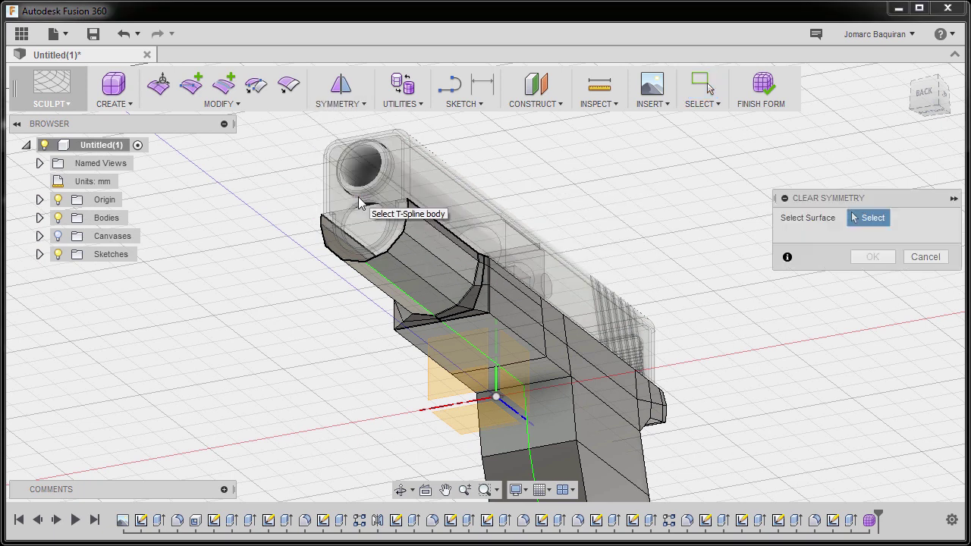
left_click(544, 358)
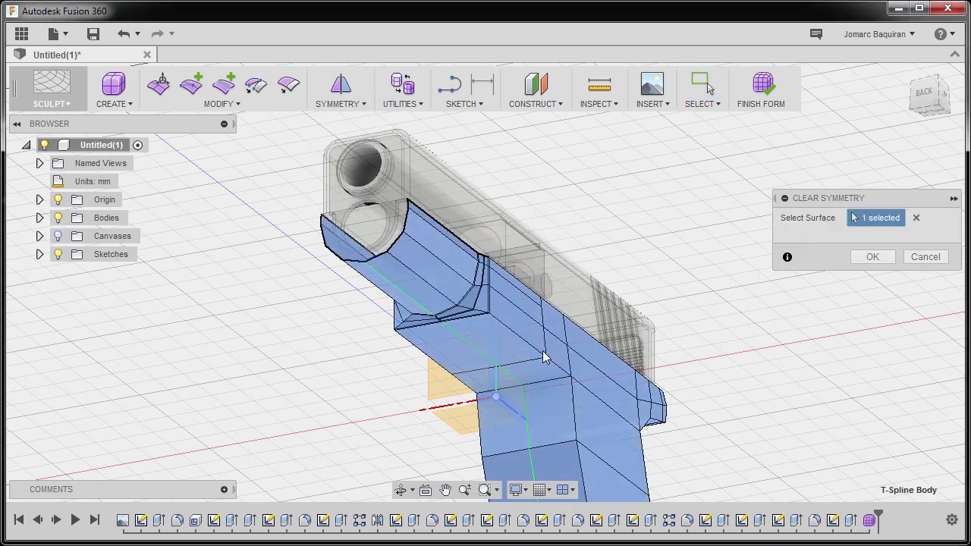
left_click(873, 257)
- Orbit and zoom in on the slide's notch corner
middle_click_drag(710, 89, 418, 427, "shift")
scroll(465, 273, "up", 5)
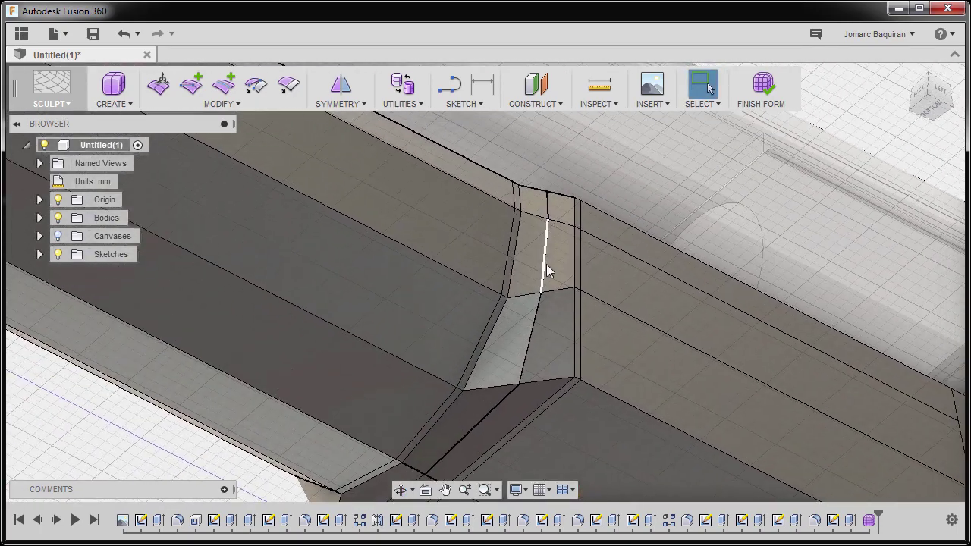
middle_click_drag(548, 271, 571, 207, "shift")
- Merge the 3.031 mm notch-corner edge with its coincident edge using Merge Edge
key("s")
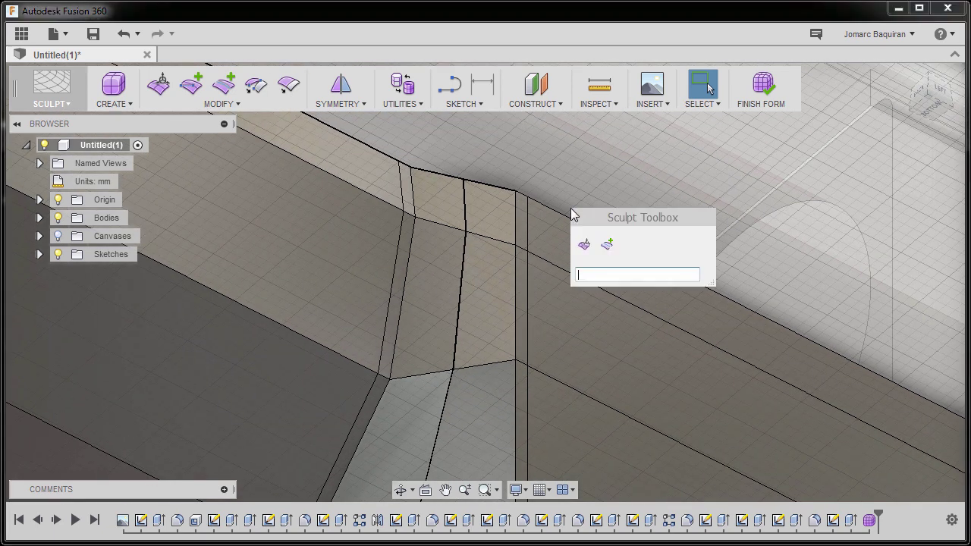
type("mer")
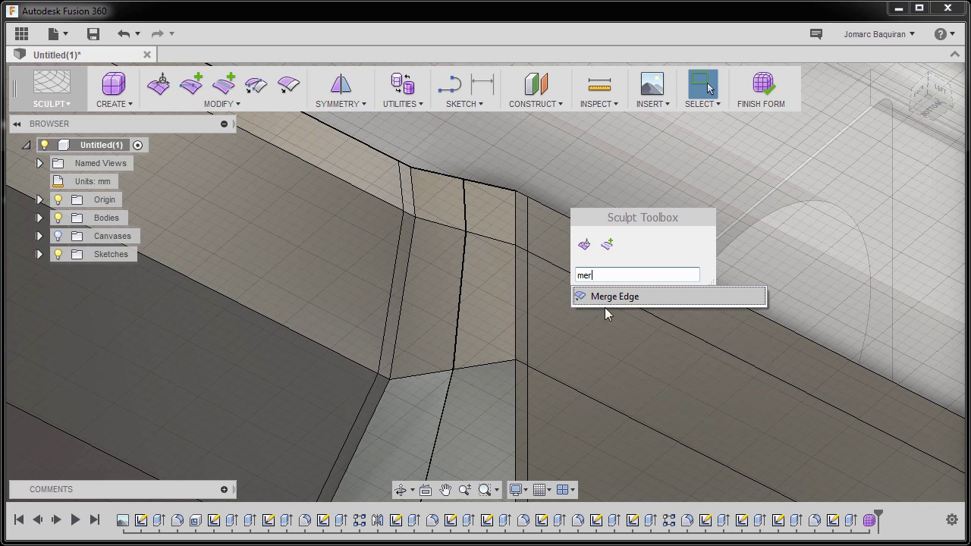
left_click(625, 299)
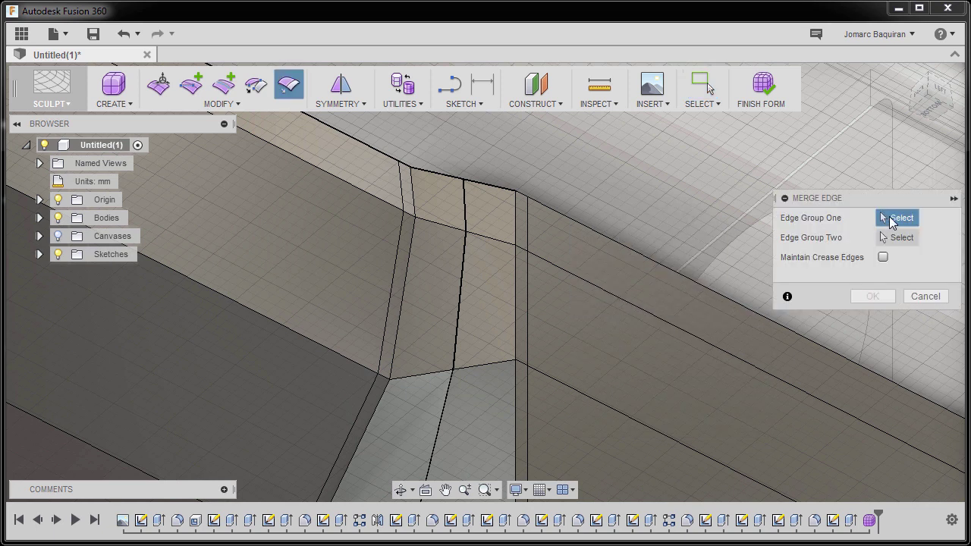
left_click(465, 200)
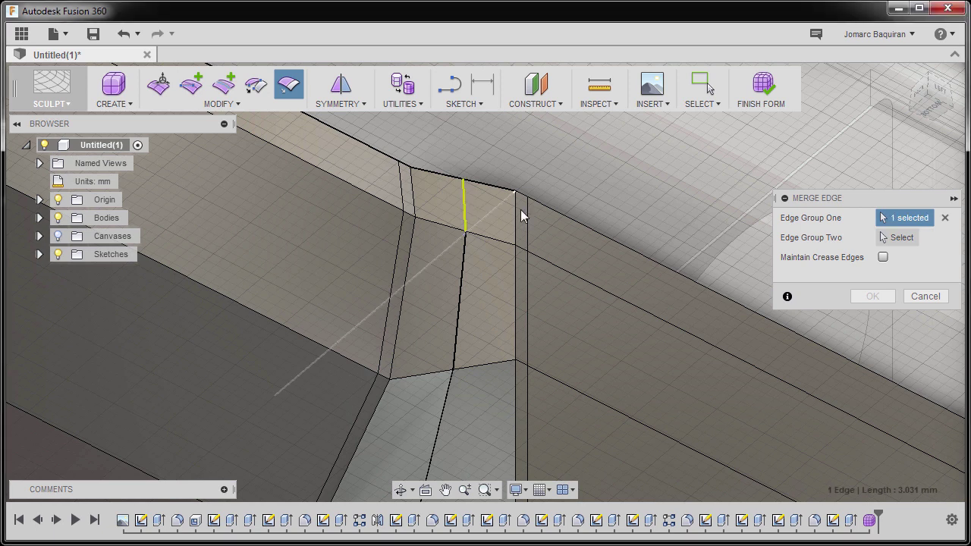
left_click(902, 238)
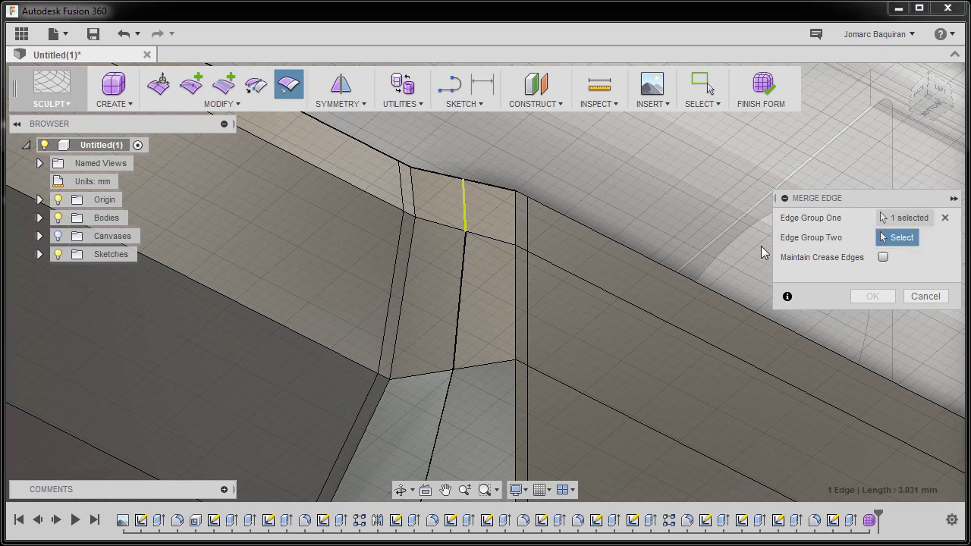
left_click(465, 206)
left_click(873, 296)
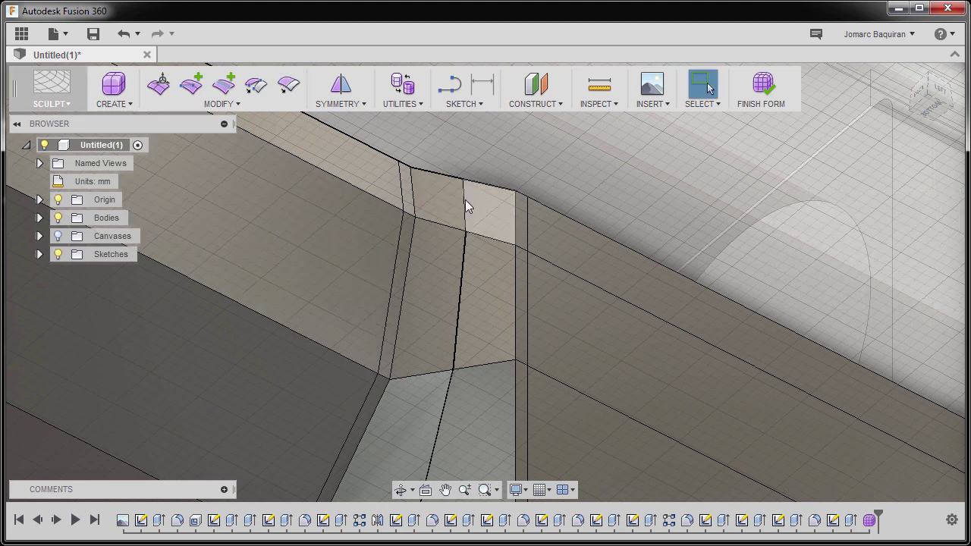
- Merge the longer edge with its coincident edge near the notch corner
right_click(612, 193)
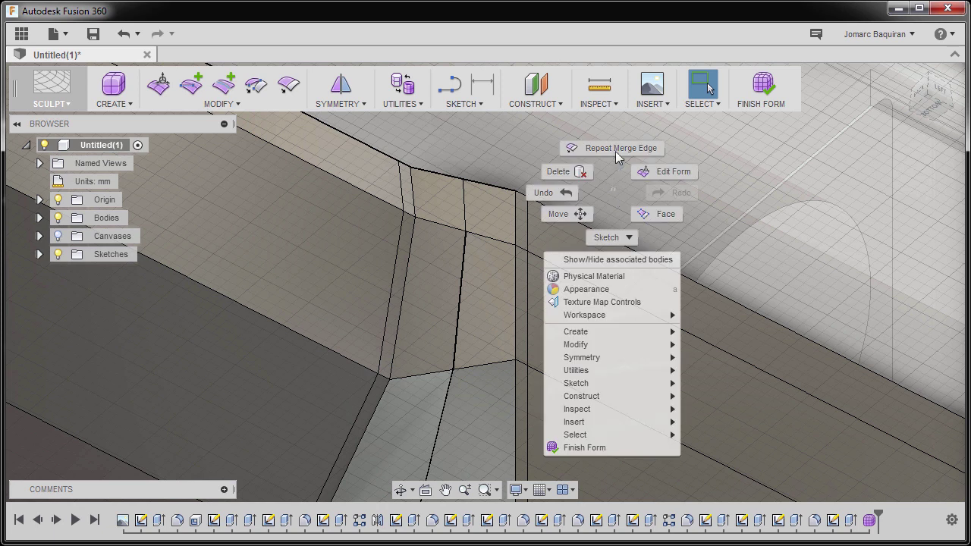
left_click(615, 146)
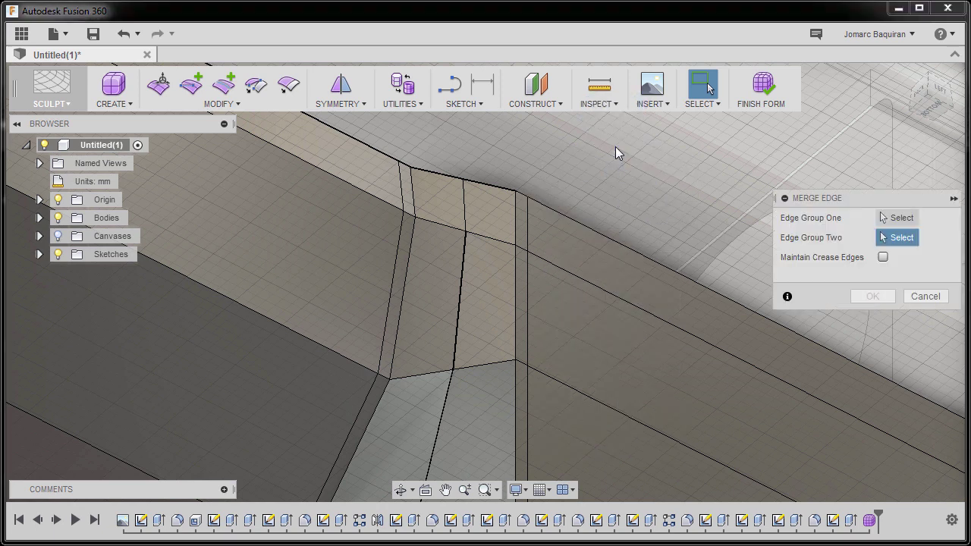
left_click(462, 273)
left_click(899, 239)
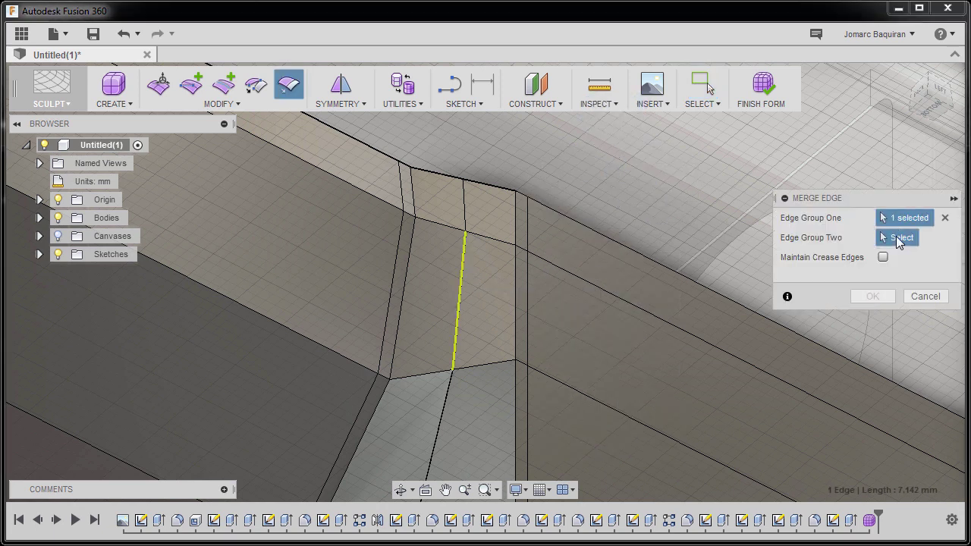
left_click(462, 295)
left_click(873, 297)
- Merge the pair of slanted edges around the notch corner
middle_click_drag(873, 297, 547, 325, "shift")
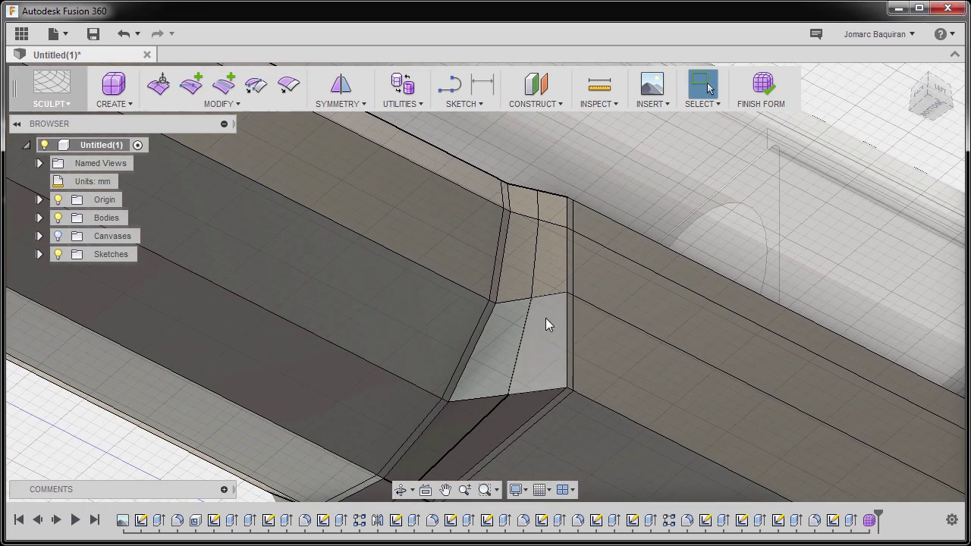
middle_click_drag(494, 279, 461, 253, "shift")
right_click(459, 253)
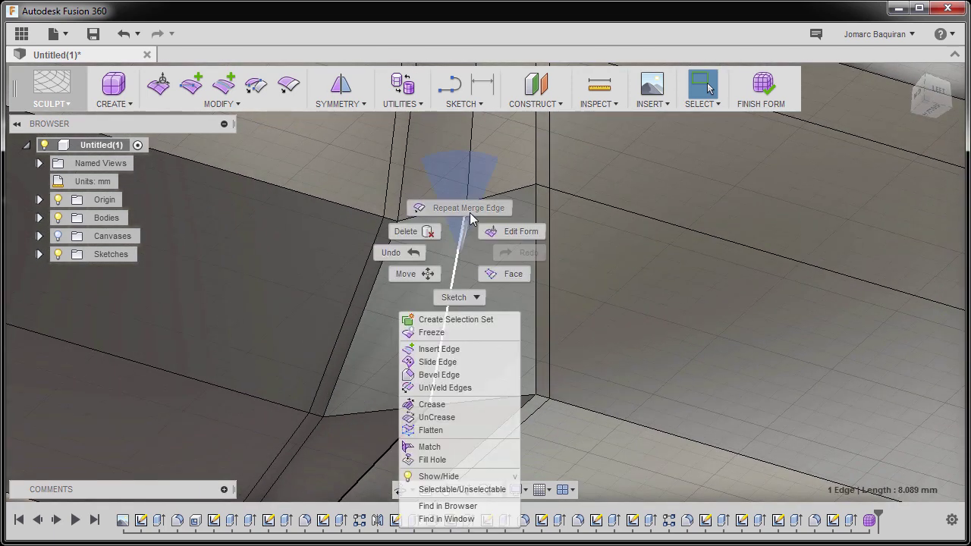
left_click(470, 212)
left_click(460, 247)
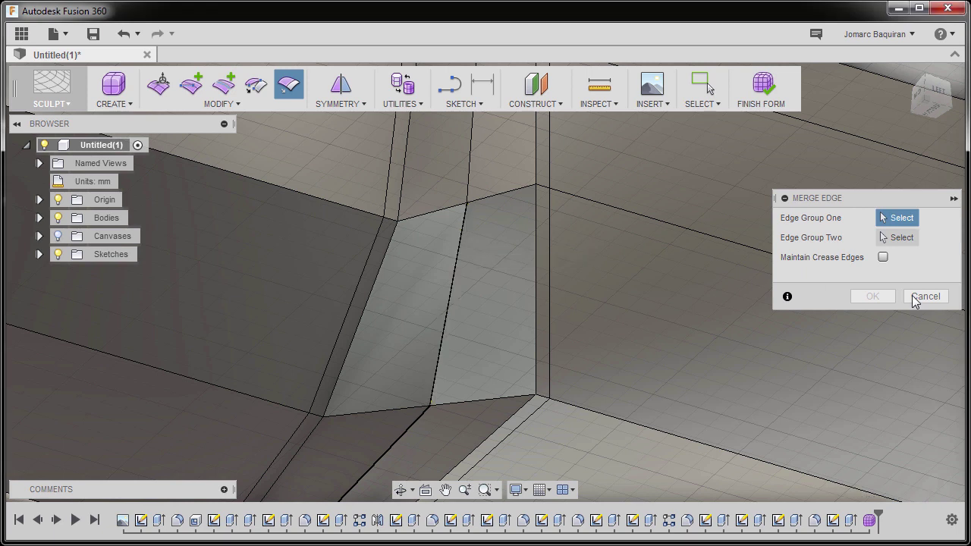
left_click(903, 239)
left_click(454, 262)
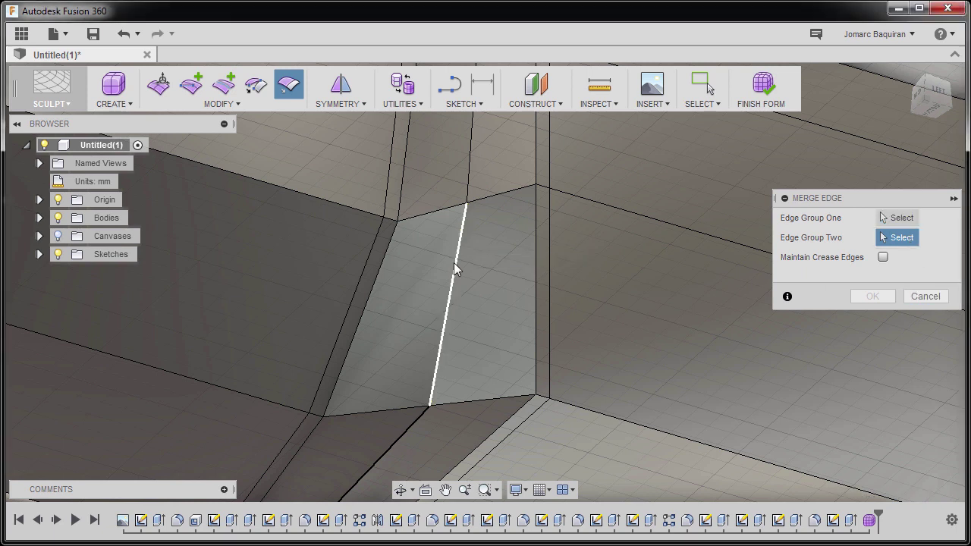
left_click(889, 220)
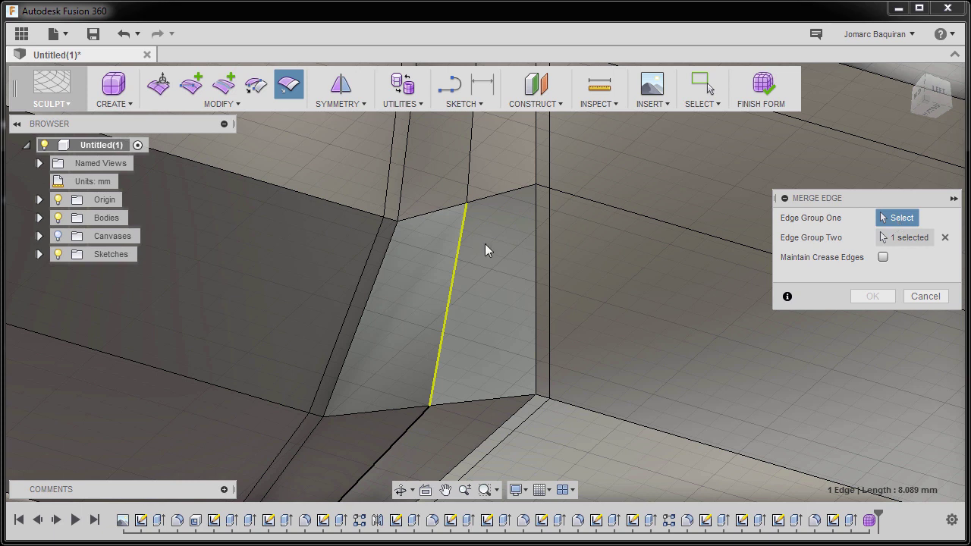
left_click(464, 250)
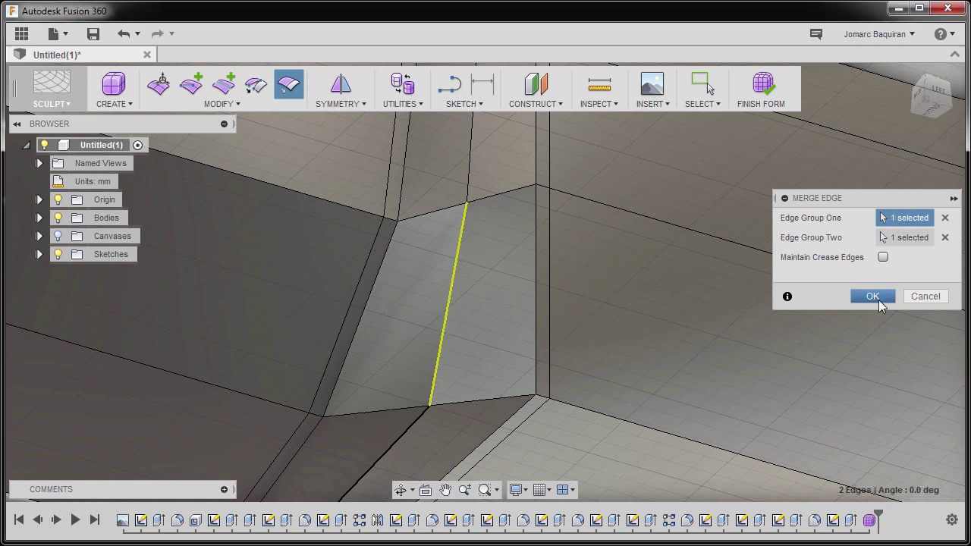
left_click(879, 302)
- Merge the coincident edges along the slide's narrow underside strip
middle_click_drag(472, 299, 469, 238, "shift")
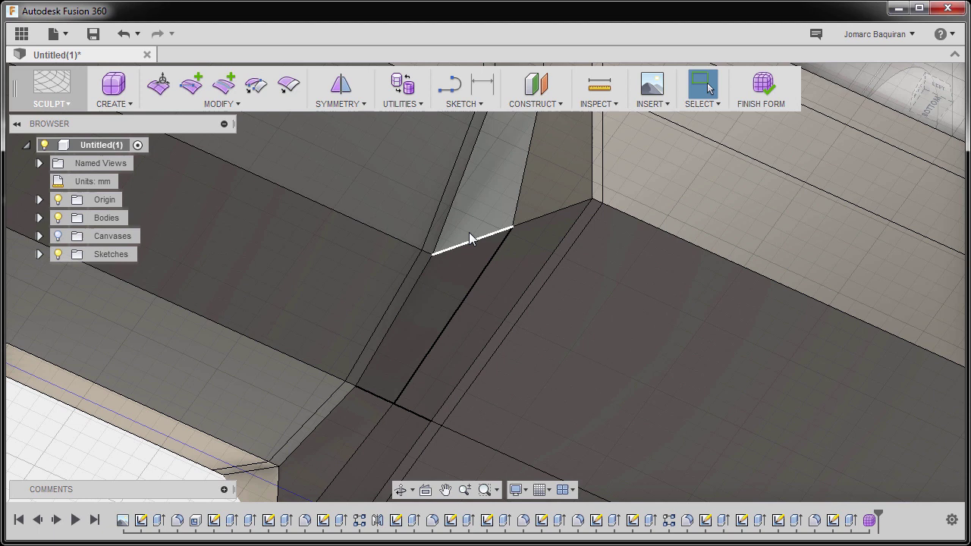
left_click(473, 250)
right_click(471, 248)
left_click(481, 202)
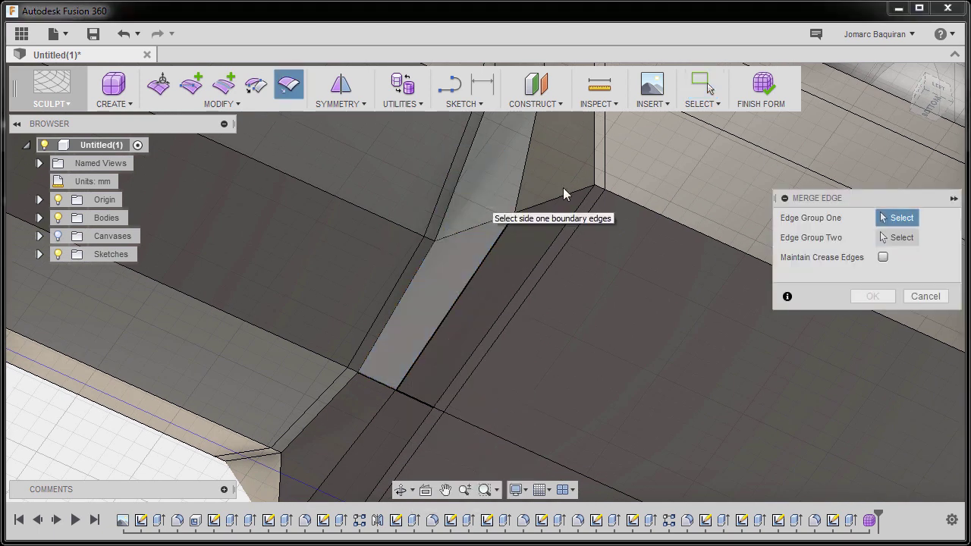
left_click(478, 270)
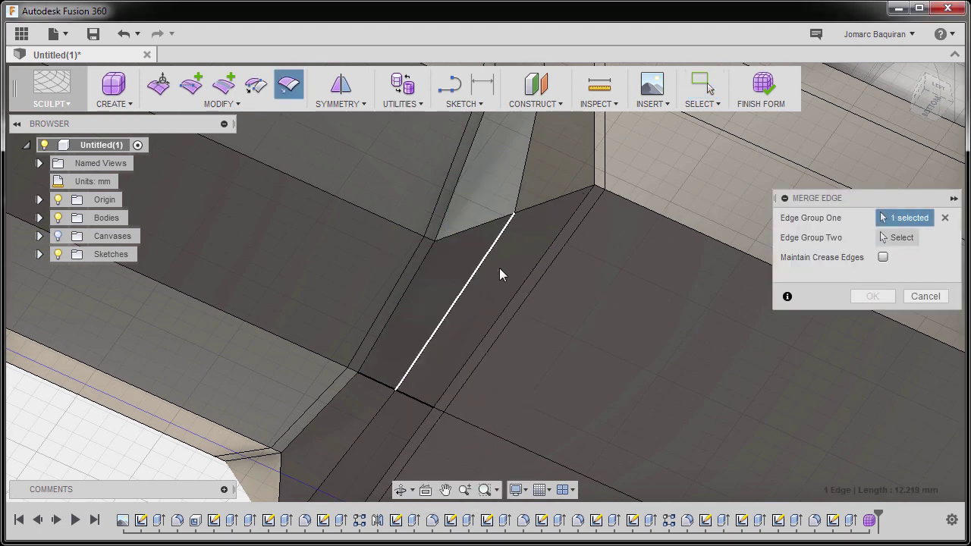
left_click(901, 241)
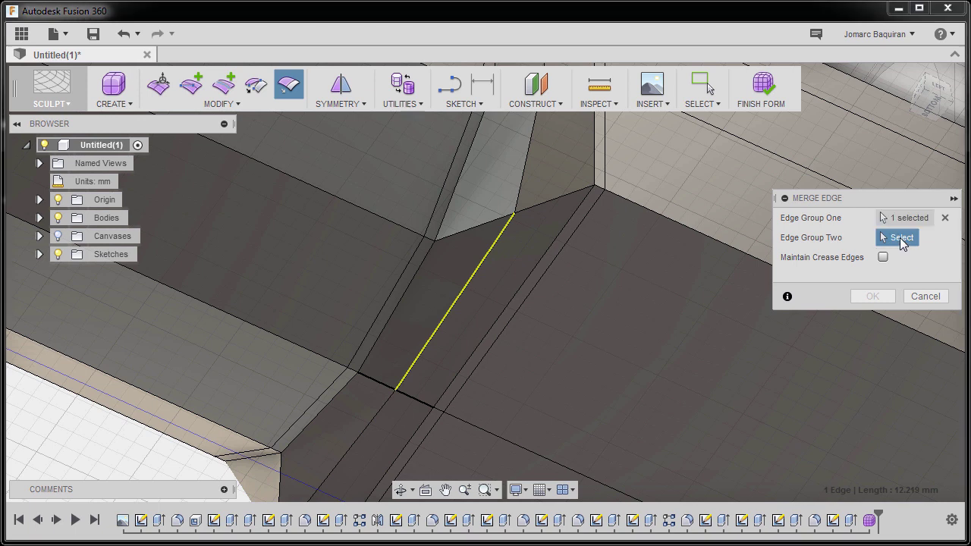
left_click(483, 261)
left_click(871, 297)
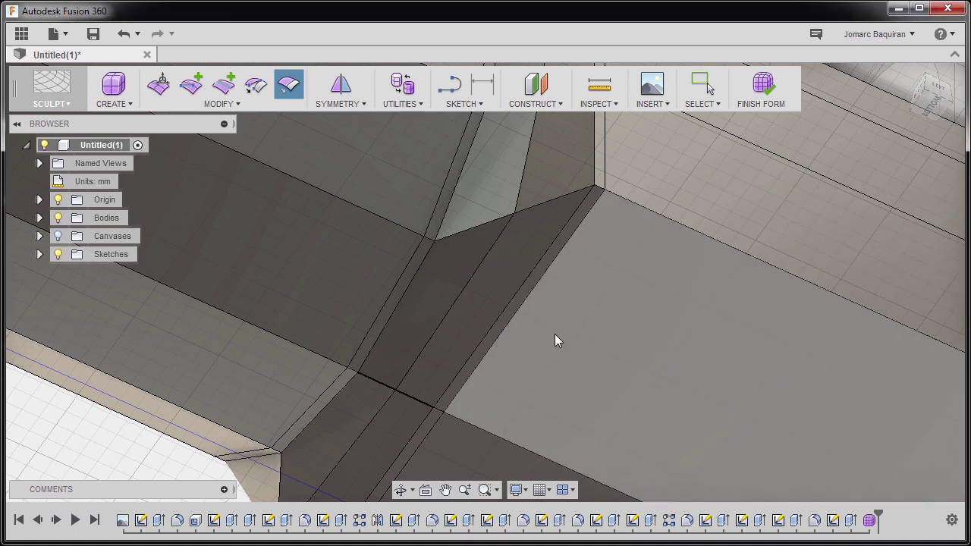
- Merge the two edges across the underside strip with their matching edges
middle_click_drag(555, 334, 497, 308, "shift")
right_click(497, 307)
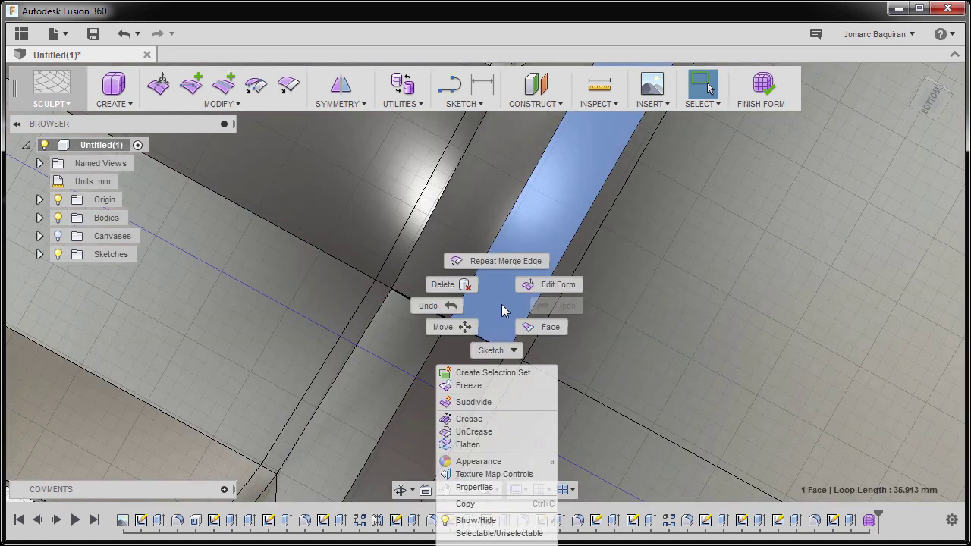
left_click(512, 264)
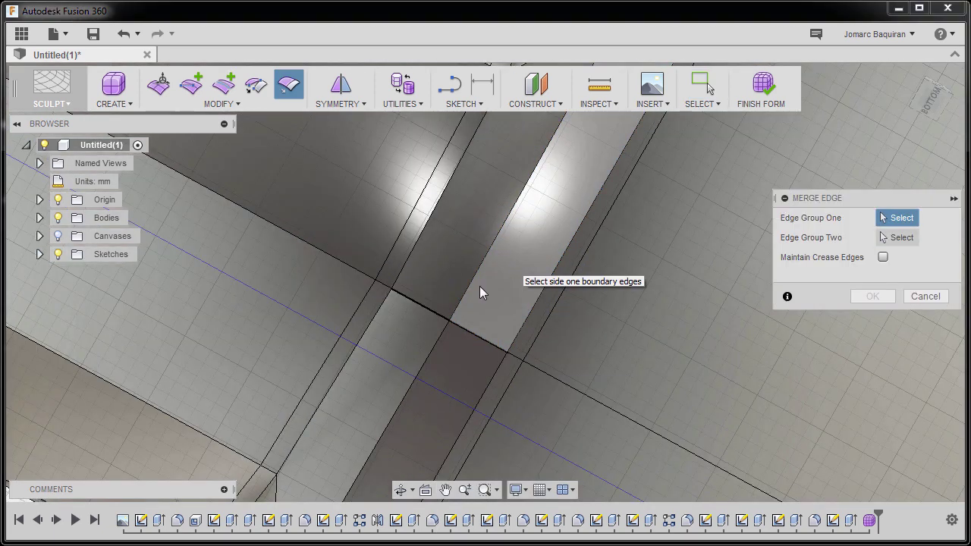
left_click(431, 308)
left_click(478, 338)
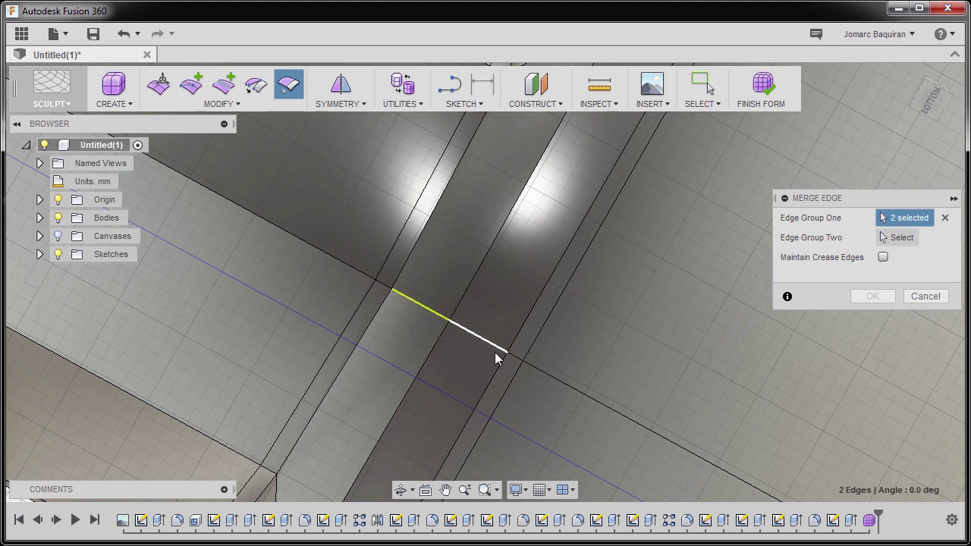
left_click(899, 239)
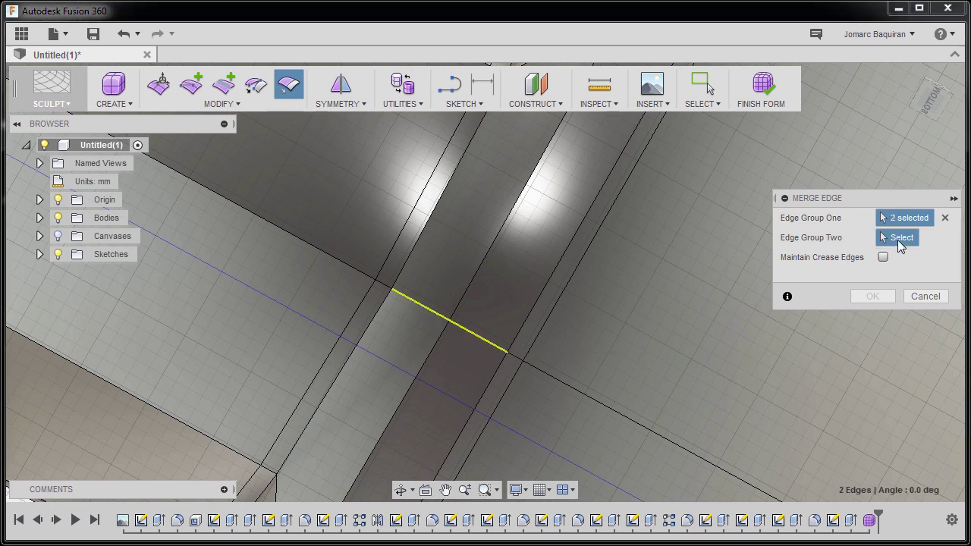
left_click(431, 308)
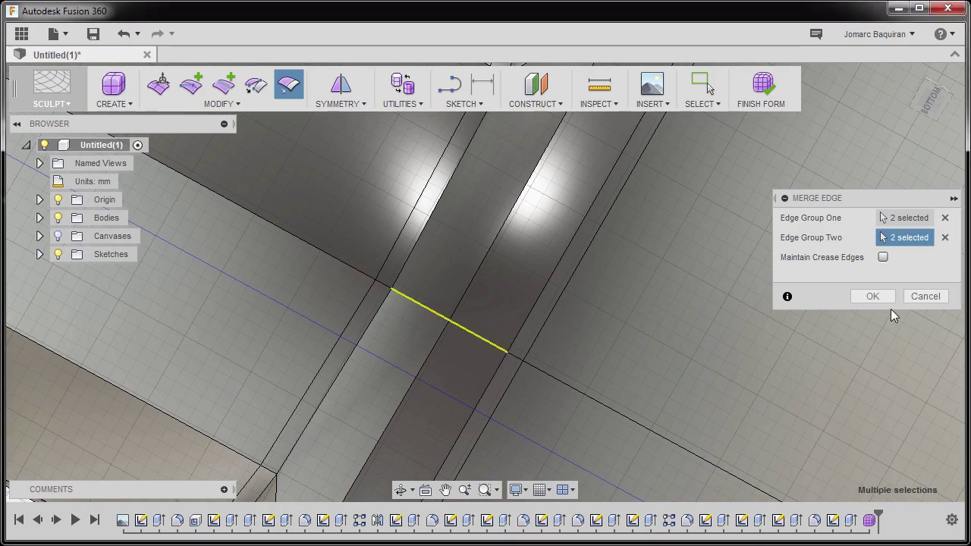
left_click(857, 296)
middle_click_drag(605, 298, 444, 448, "shift")
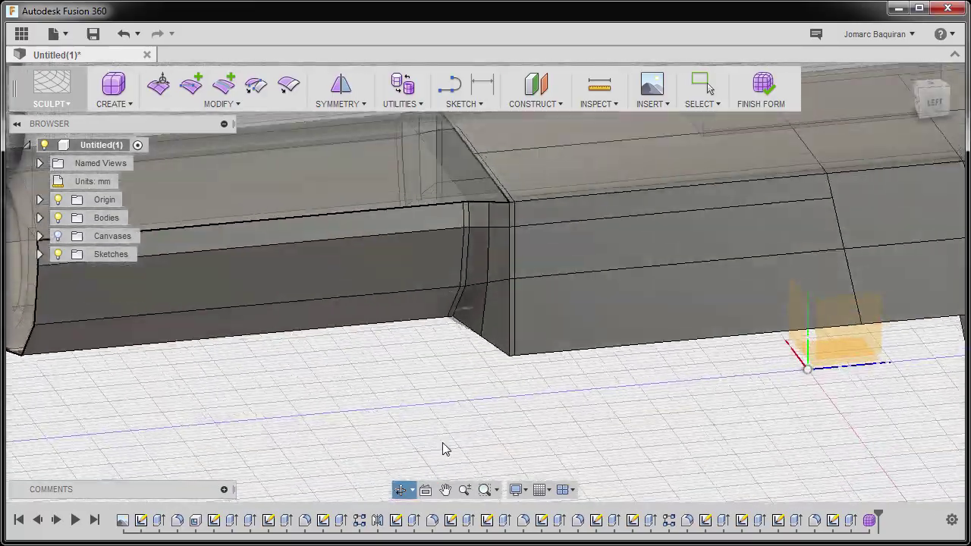
mouse_move(501, 282)
middle_mouse_down("shift")
mouse_move(533, 334)
mouse_move(521, 329)
mouse_move(494, 243)
mouse_move(507, 212)
mouse_move(527, 321)
mouse_move(670, 310)
mouse_move(733, 288)
middle_mouse_up("shift")
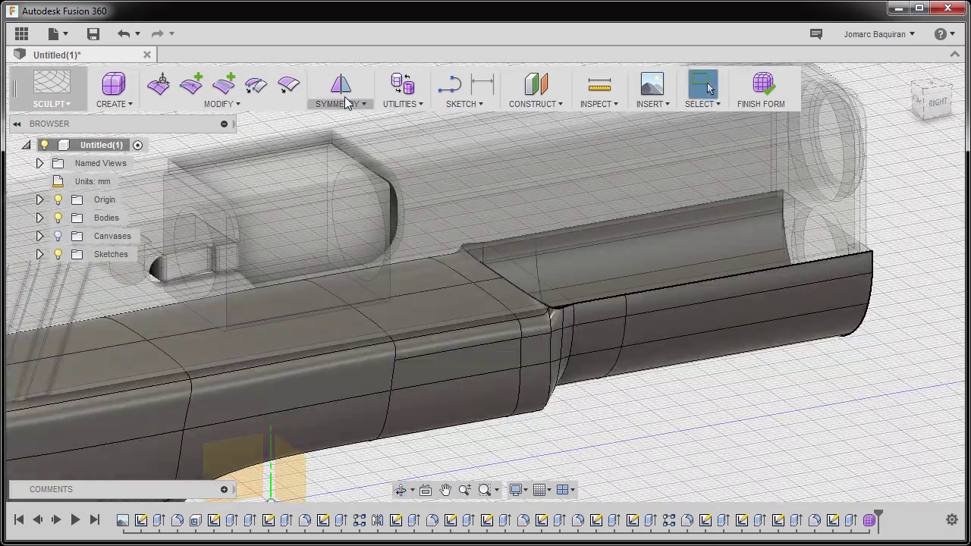
- Apply Mirror - Internal symmetry to the slide's two adjacent top faces
left_click(346, 101)
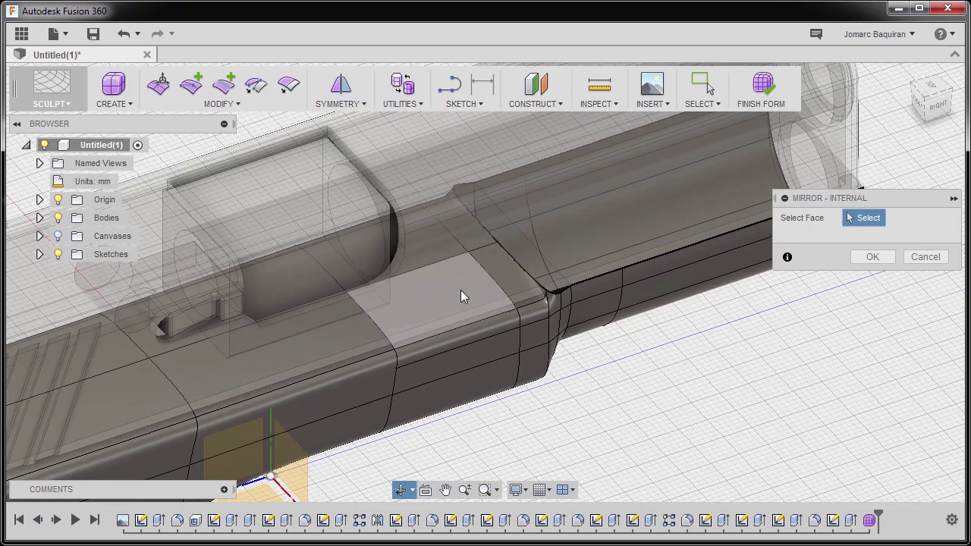
left_click(460, 290)
left_click(436, 241)
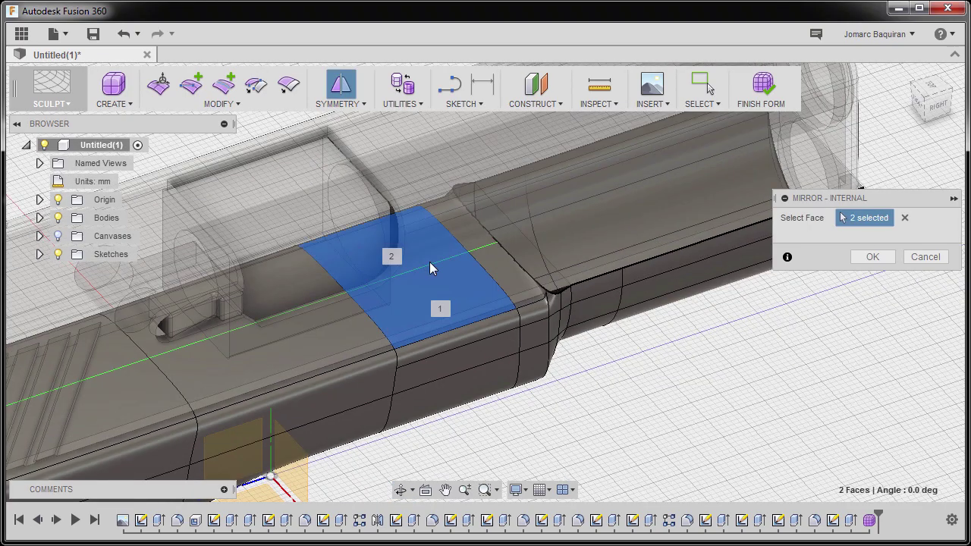
mouse_move(440, 305)
middle_mouse_down("shift")
mouse_move(402, 167)
mouse_move(433, 329)
mouse_move(448, 323)
middle_mouse_up("shift")
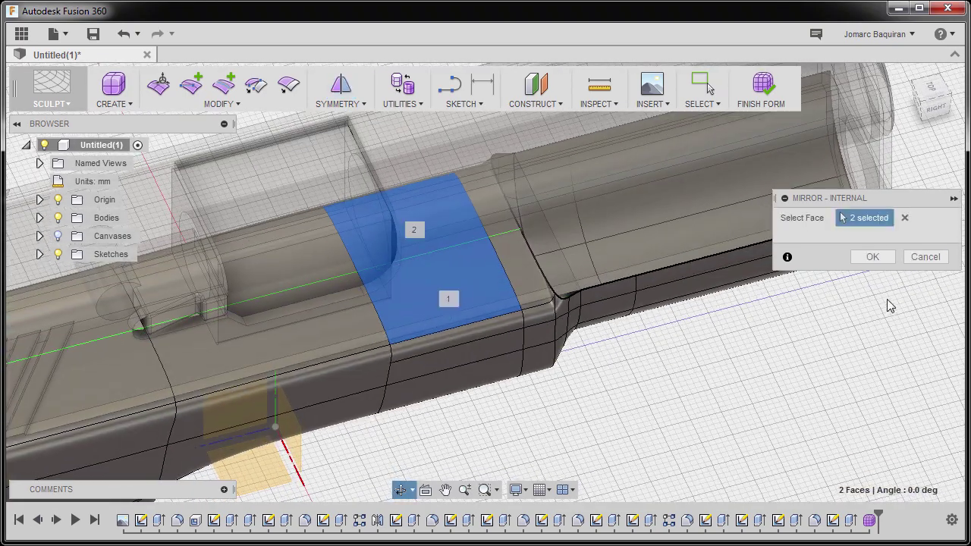
left_click(872, 257)
middle_click_drag(660, 289, 486, 253, "shift")
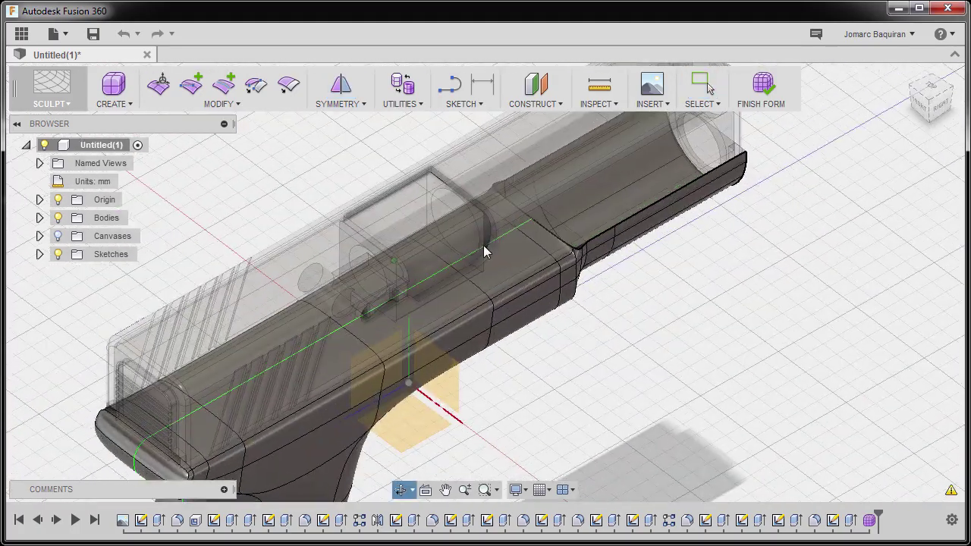
middle_click_drag(585, 278, 475, 353, "shift")
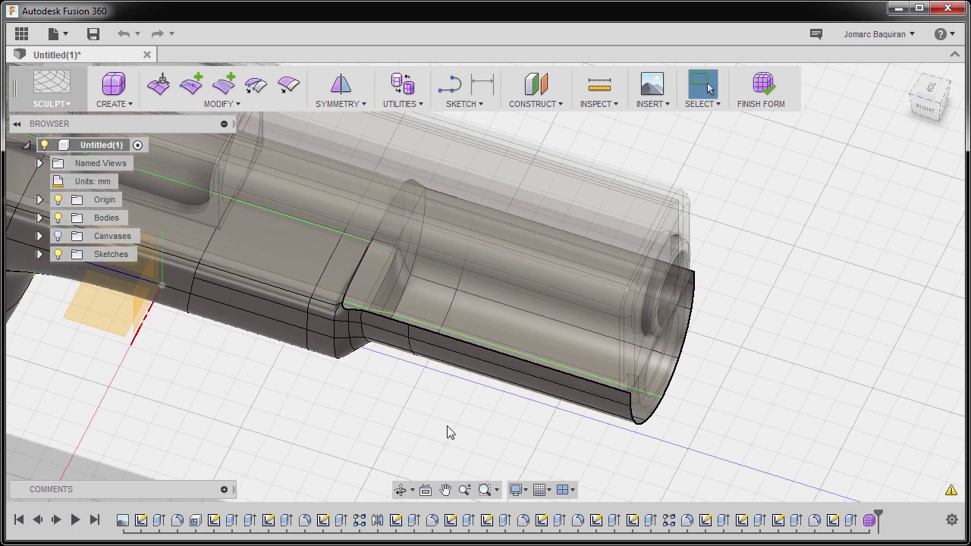
- Start a Bridge using the front step edge as side one
key("s")
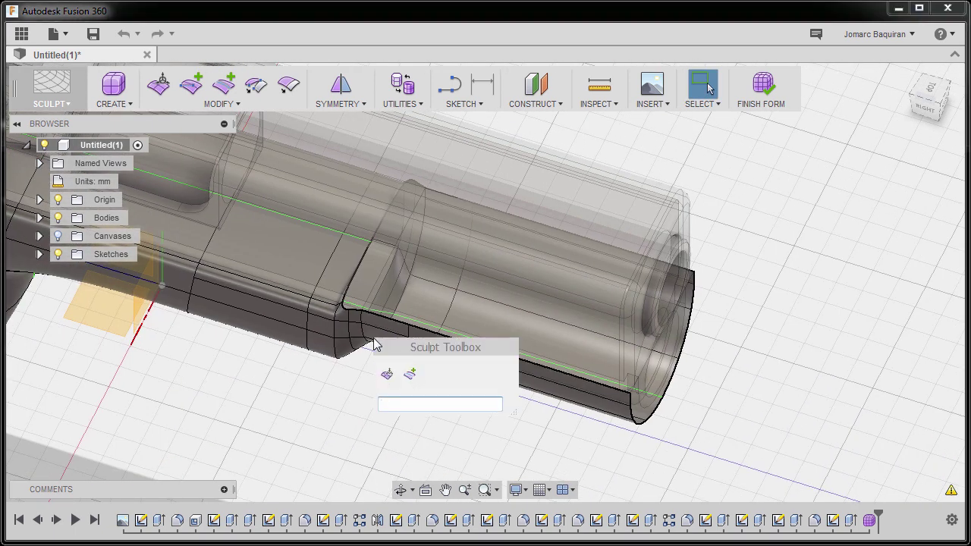
type("br")
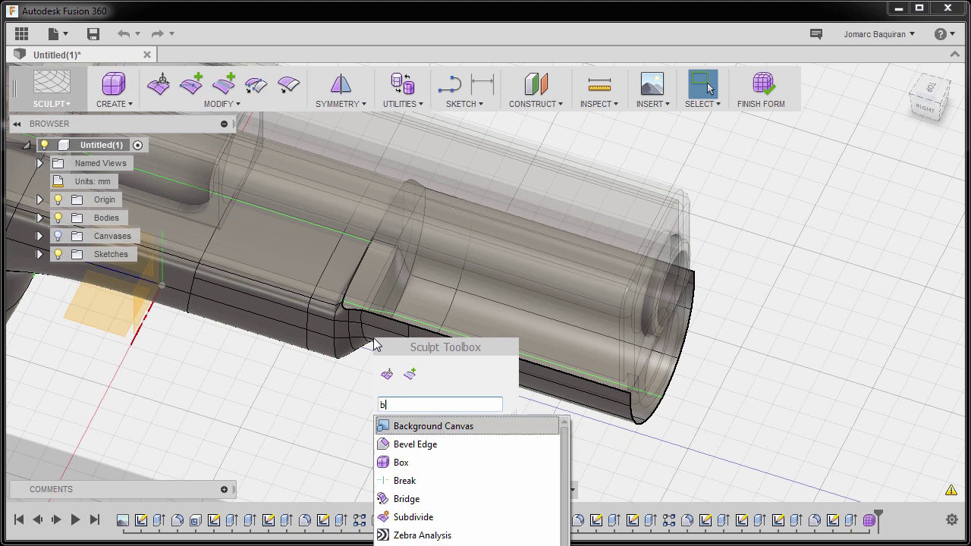
left_click(408, 445)
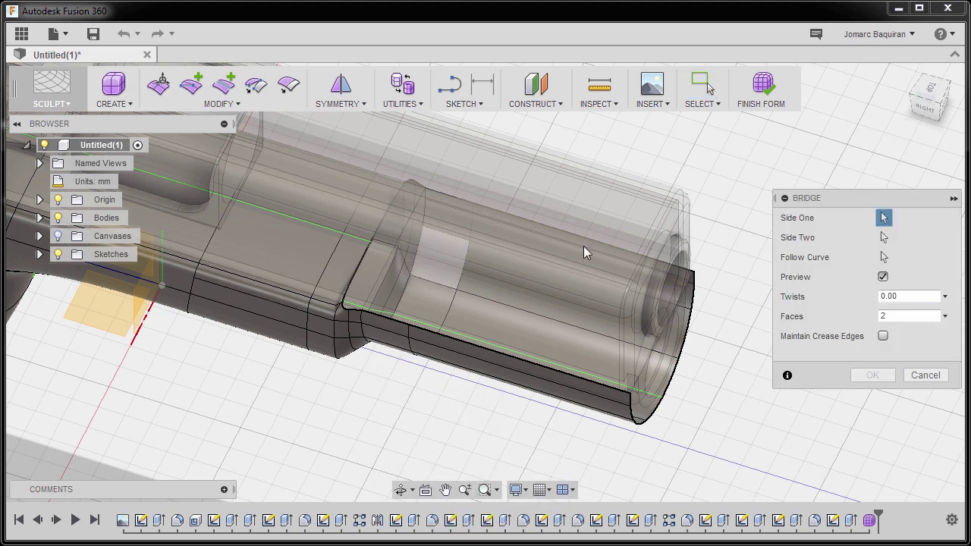
scroll(354, 301, "up", 5)
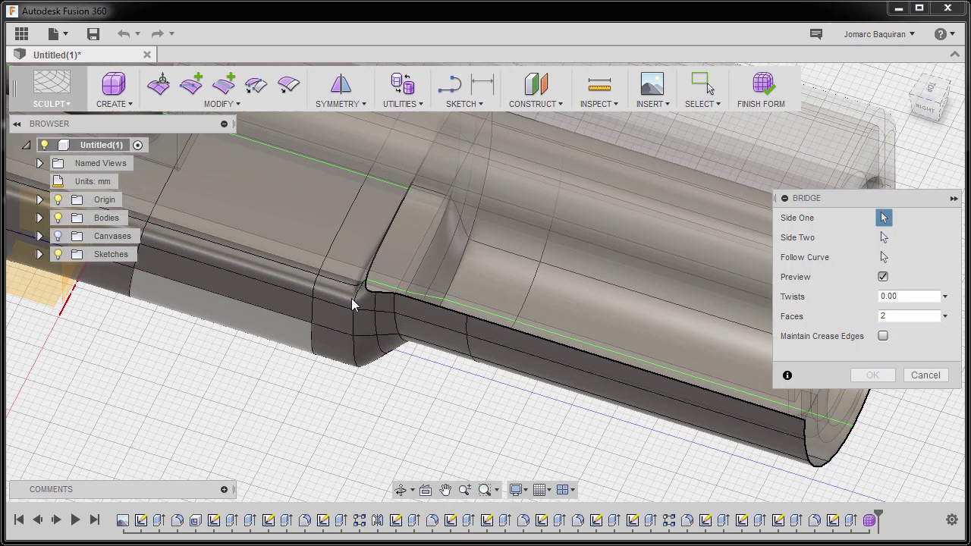
scroll(377, 306, "up", 2)
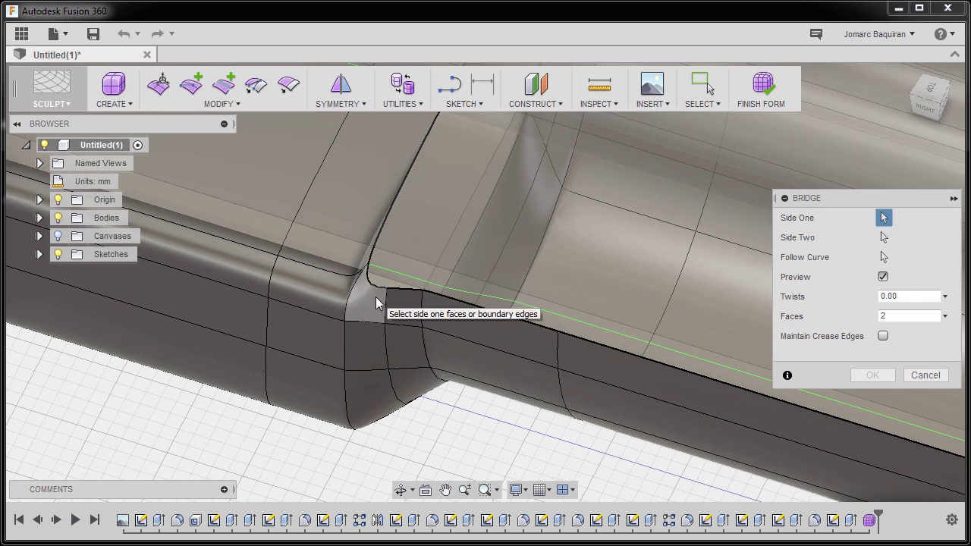
scroll(375, 298, "up", 4)
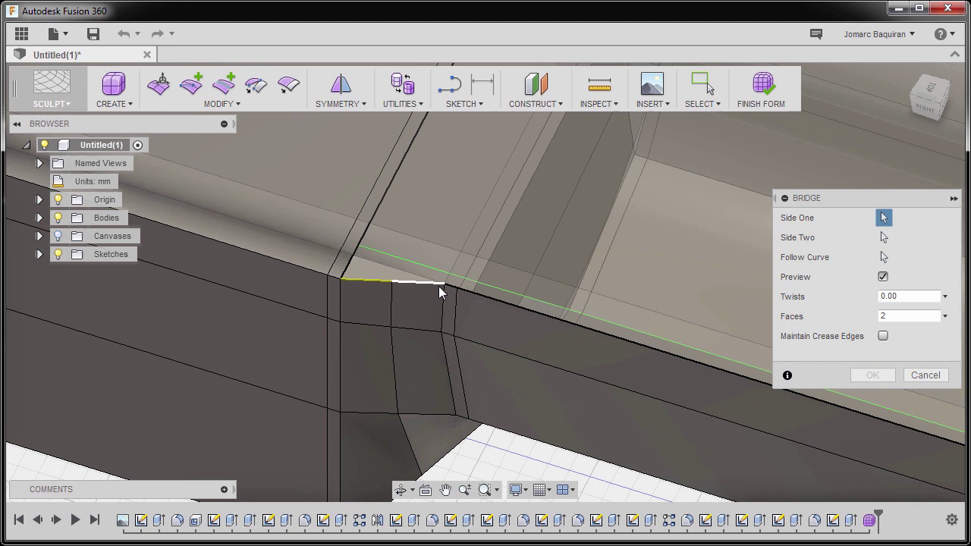
scroll(451, 289, "up", 2)
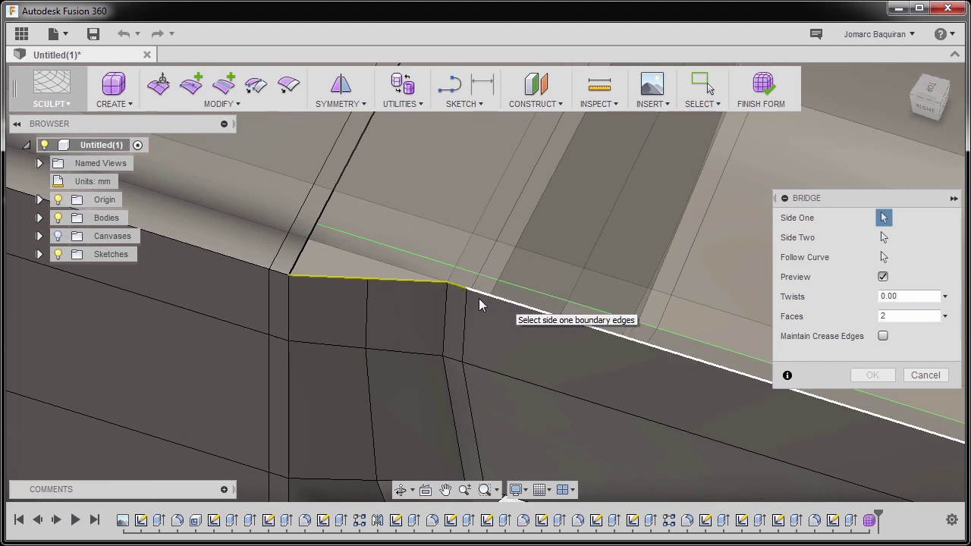
scroll(455, 288, "down", 4)
left_click(459, 294)
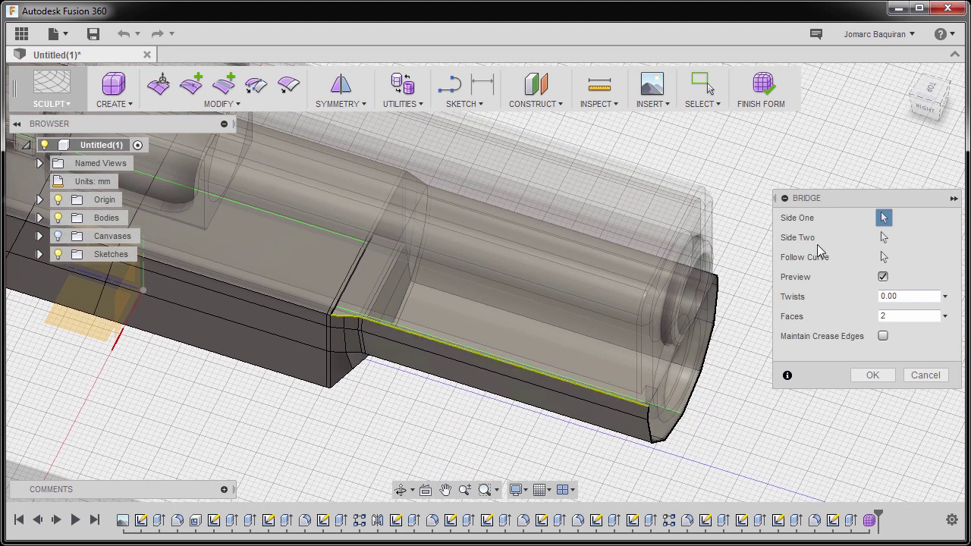
left_click(882, 239)
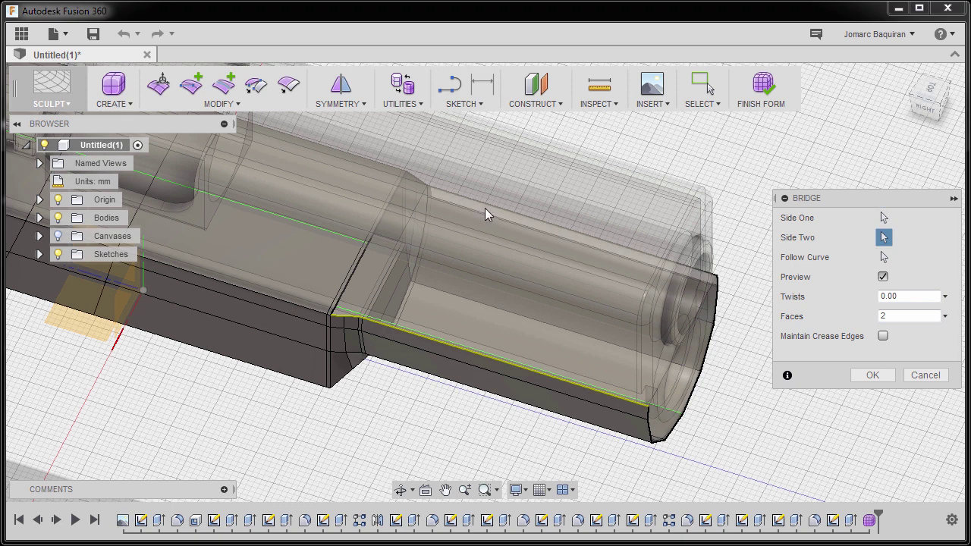
- Choose four edges for bridge side two, set Faces to 2, and apply
scroll(421, 168, "up", 5)
left_click(388, 197)
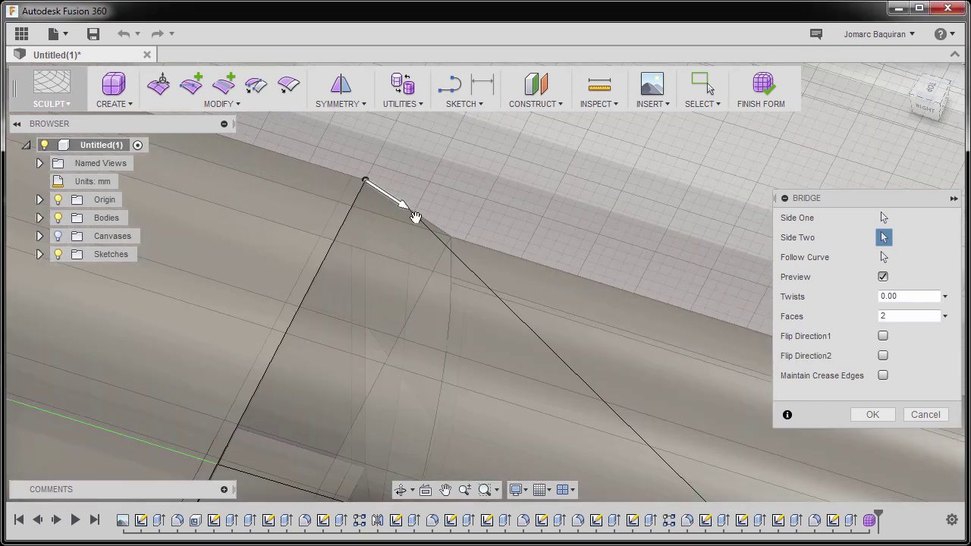
left_click(436, 231)
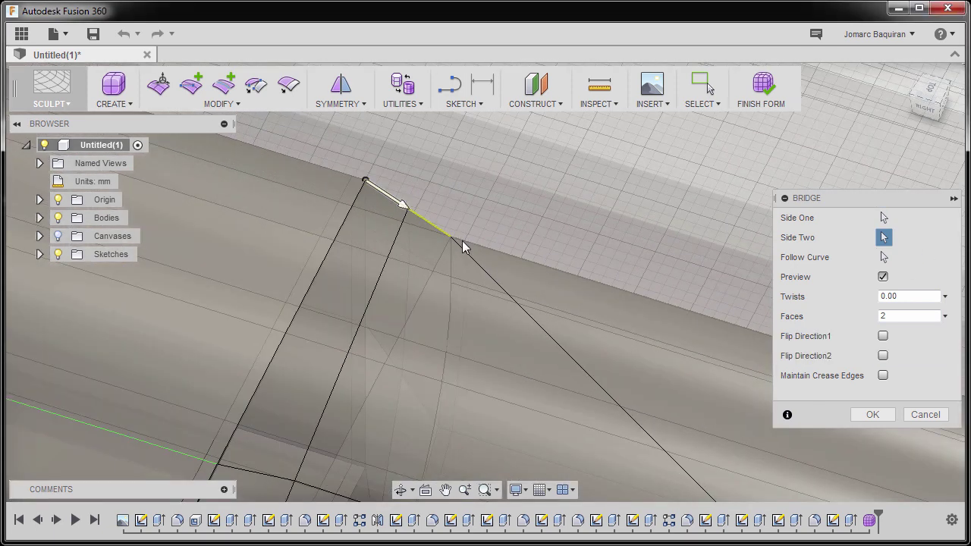
scroll(458, 238, "up", 3)
left_click(460, 242)
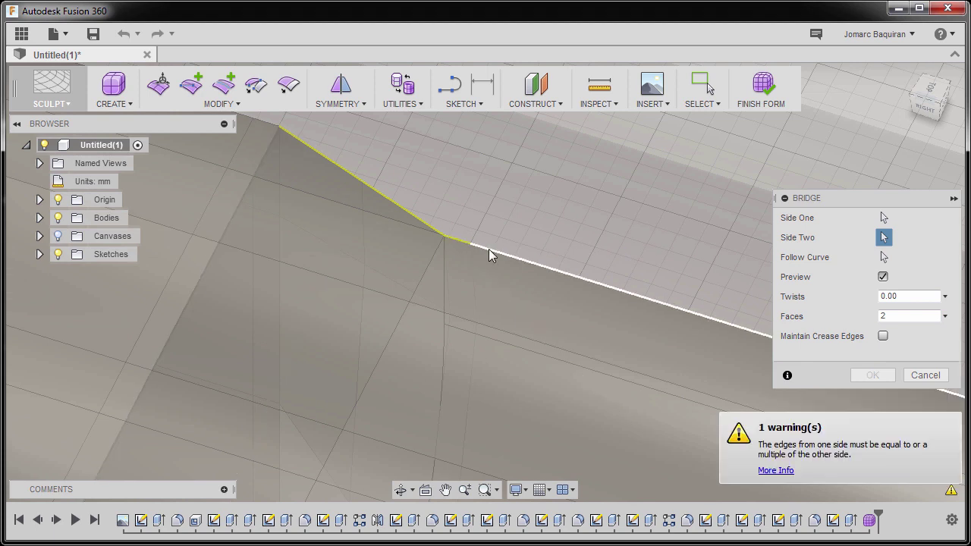
scroll(481, 250, "down", 5)
left_click(496, 270)
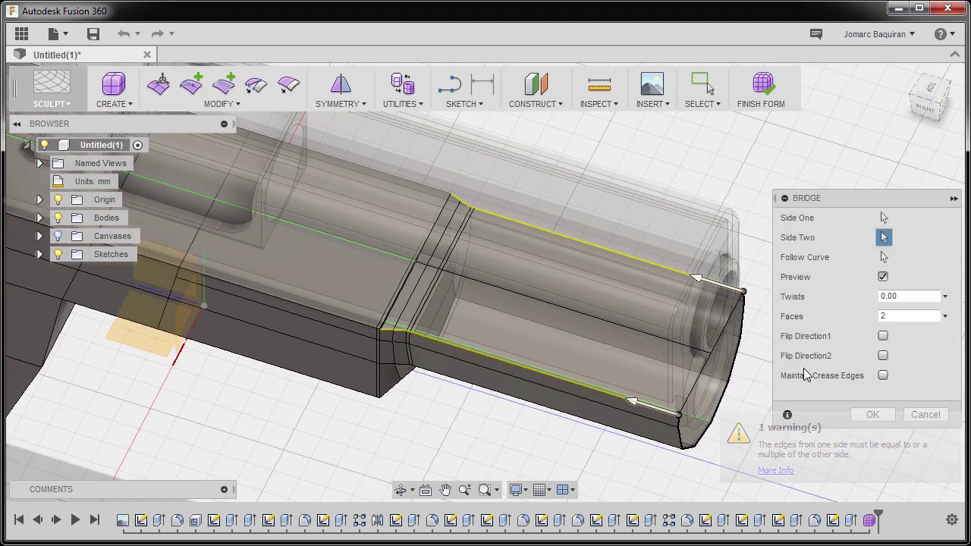
left_click(884, 315)
type("2")
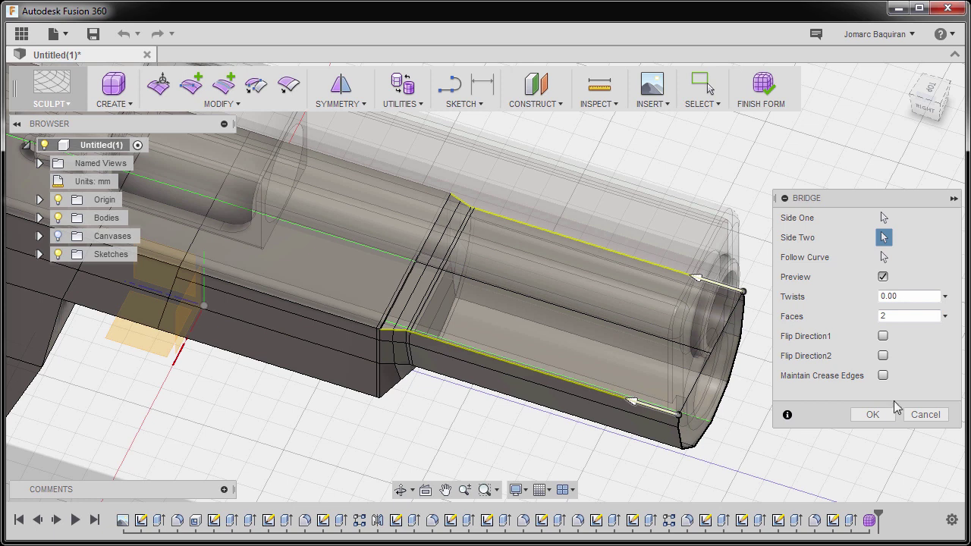
left_click(873, 415)
middle_click_drag(770, 337, 499, 371, "shift")
- Start Merge Edge and pick two edges for each edge group along the slide's top seam
scroll(500, 365, "up", 8)
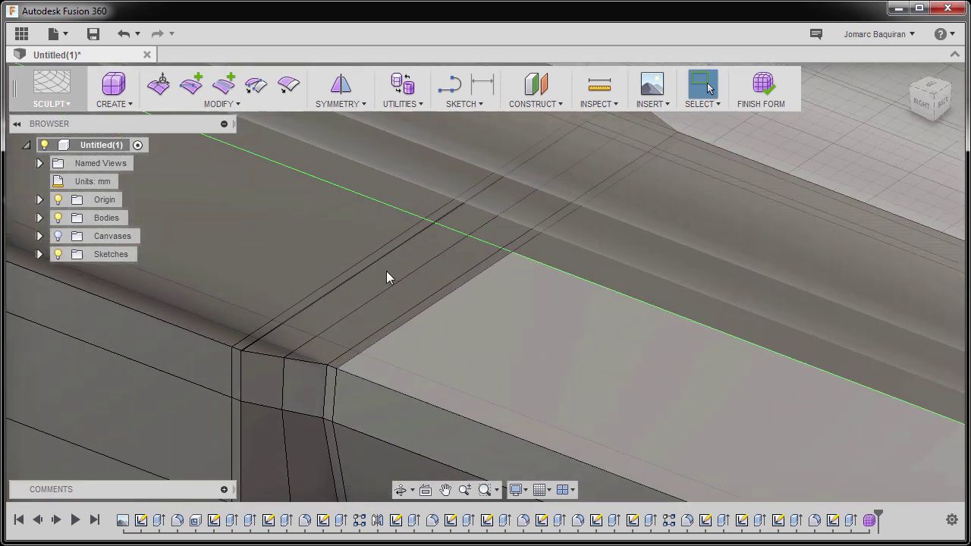
middle_click_drag(386, 271, 427, 253, "shift")
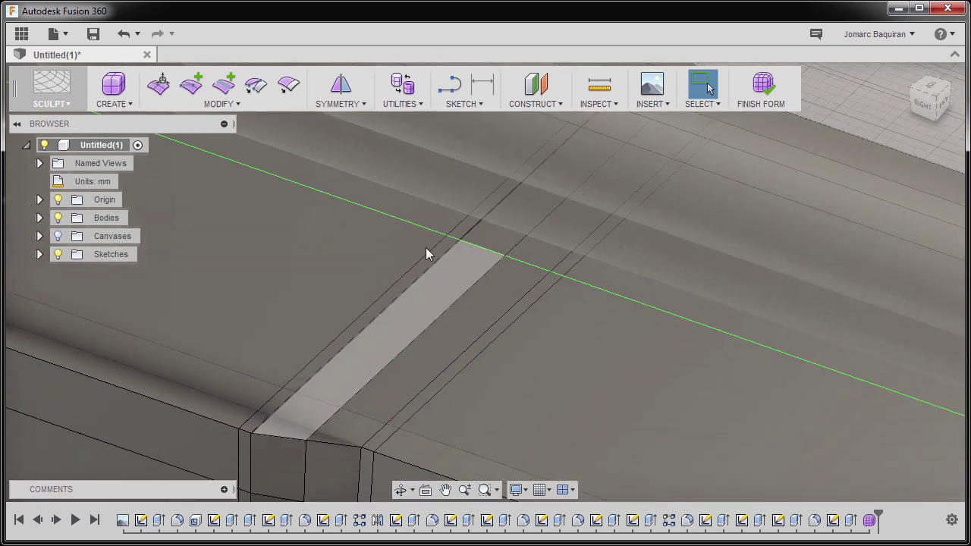
scroll(439, 261, "up", 2)
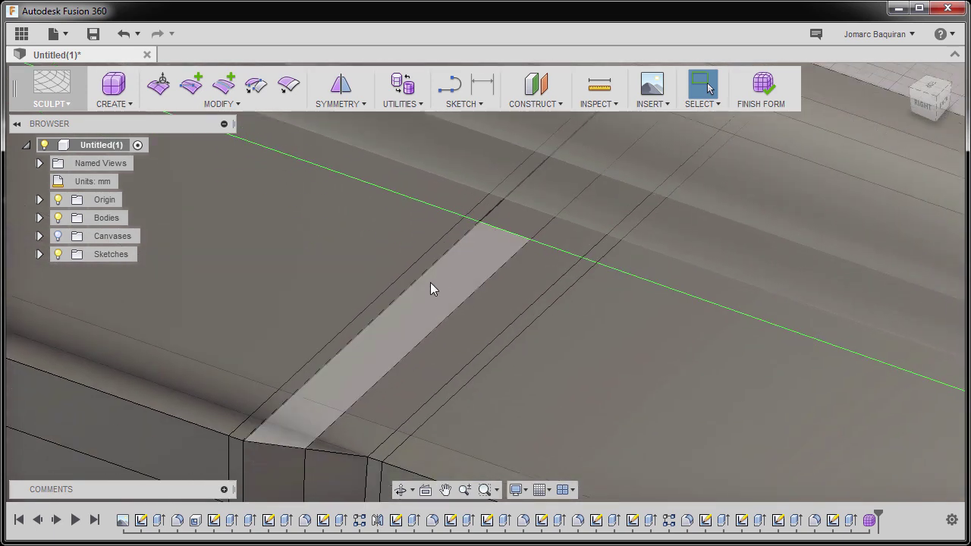
middle_click_drag(439, 271, 462, 279, "shift")
scroll(462, 278, "down", 2)
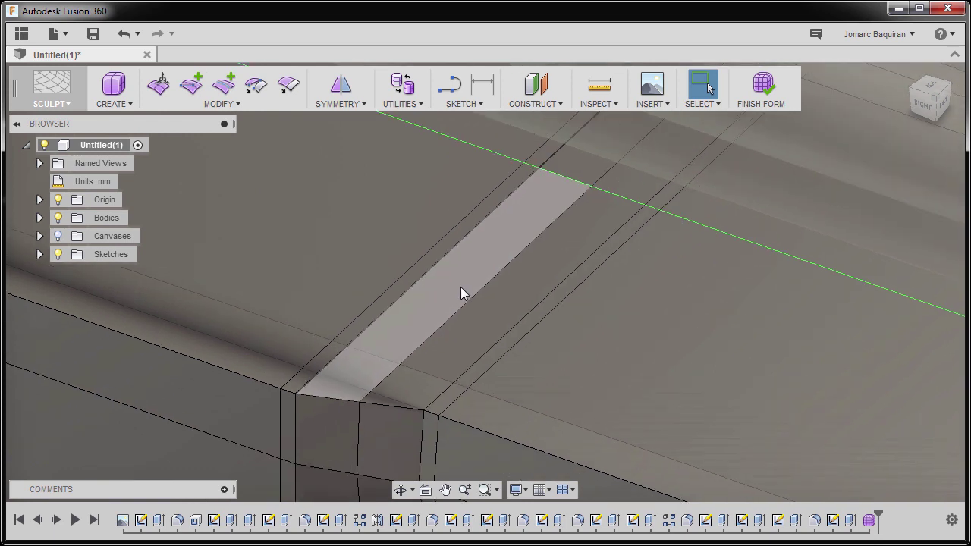
key("s")
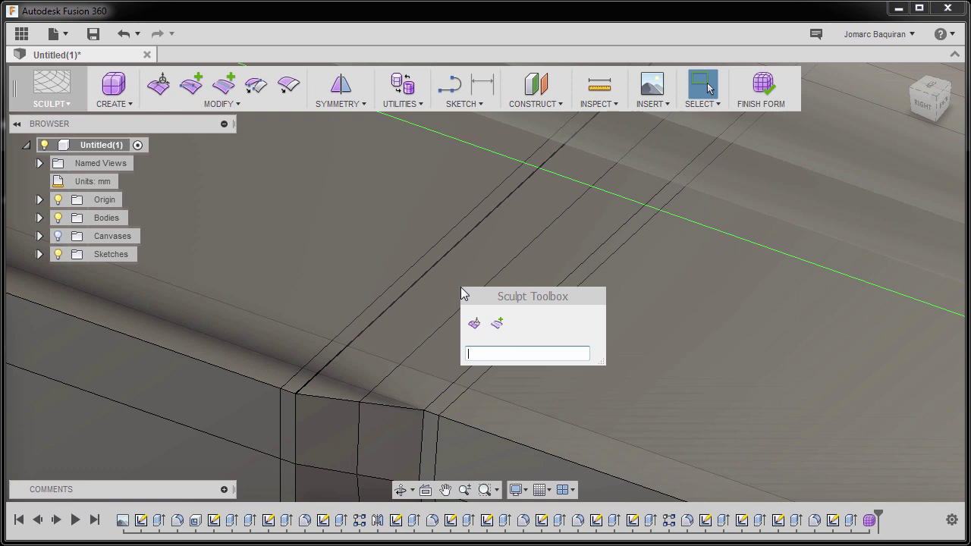
type("mer")
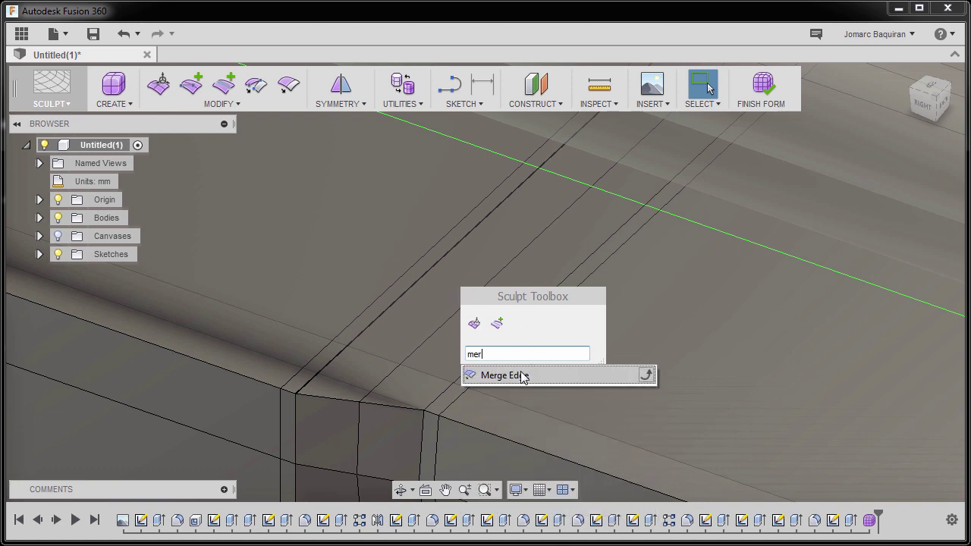
left_click(519, 376)
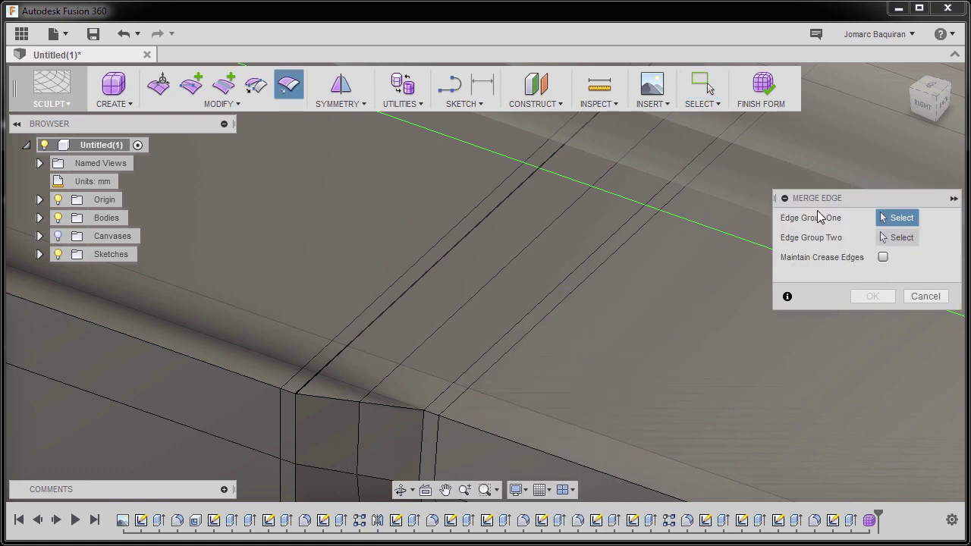
middle_click_drag(486, 288, 408, 318, "shift")
left_click(414, 313)
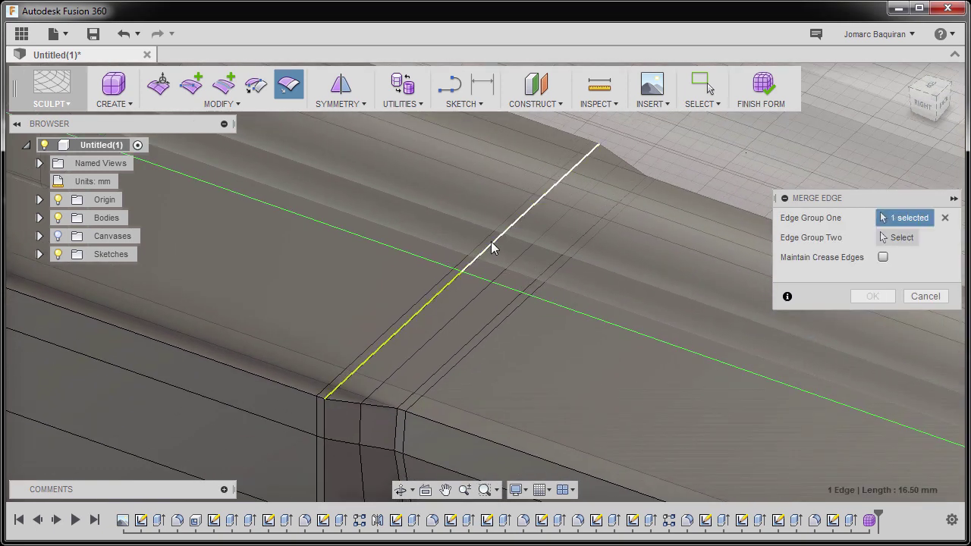
left_click(492, 242)
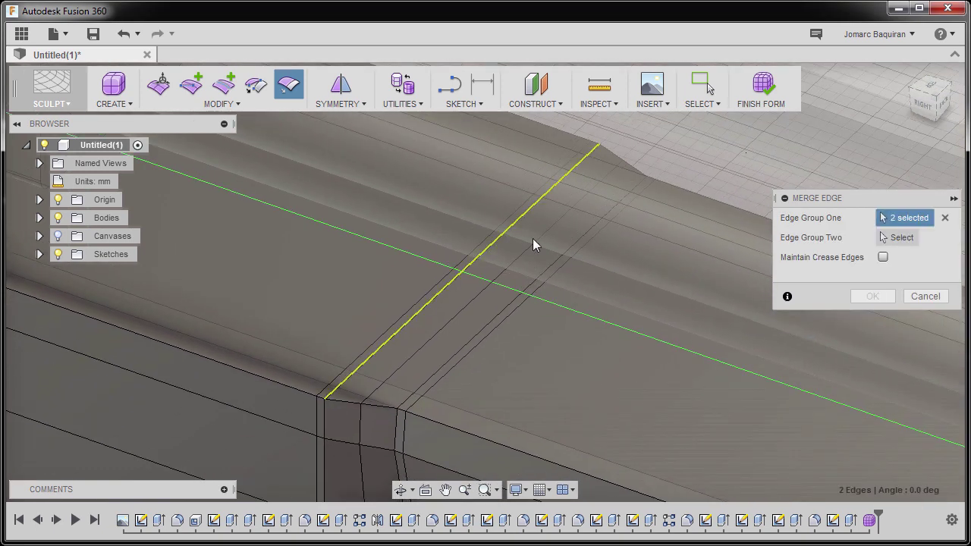
left_click(898, 239)
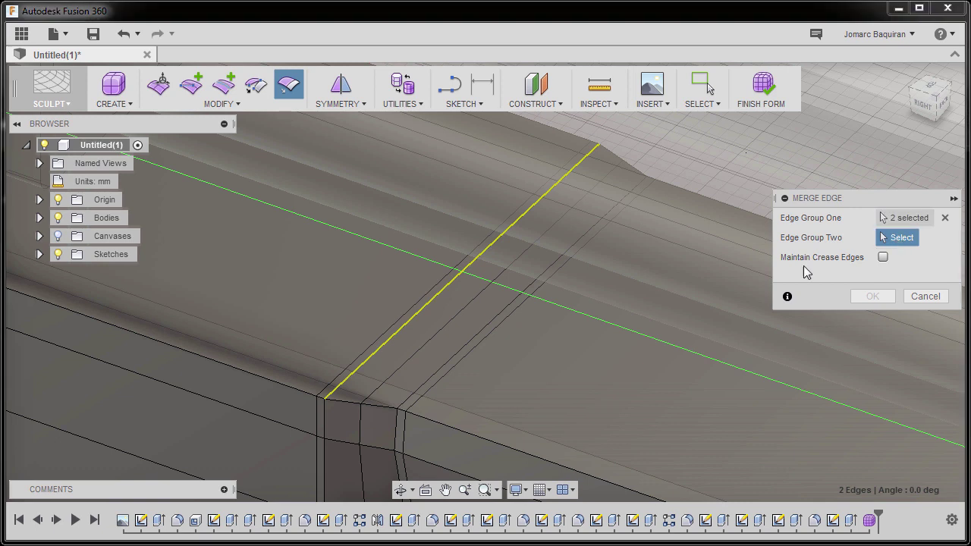
left_click(409, 323)
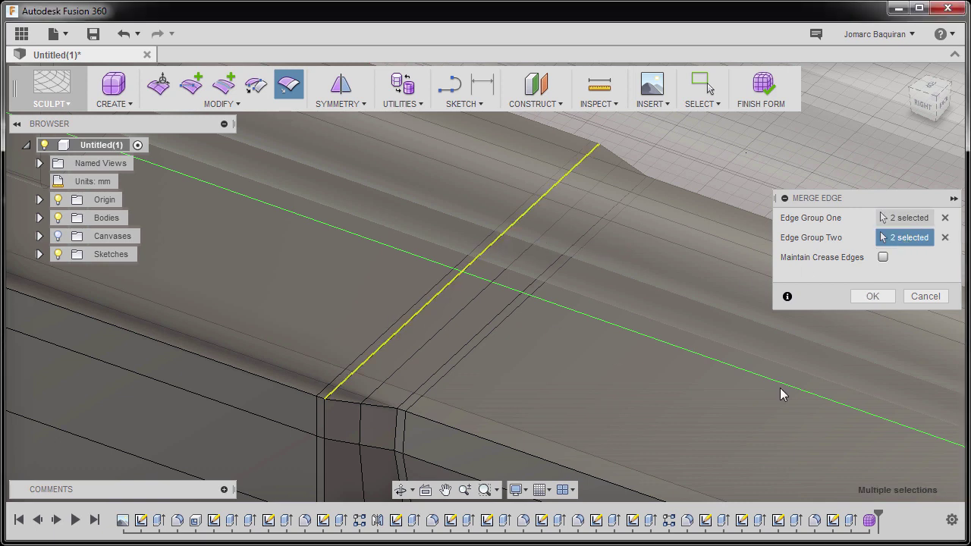